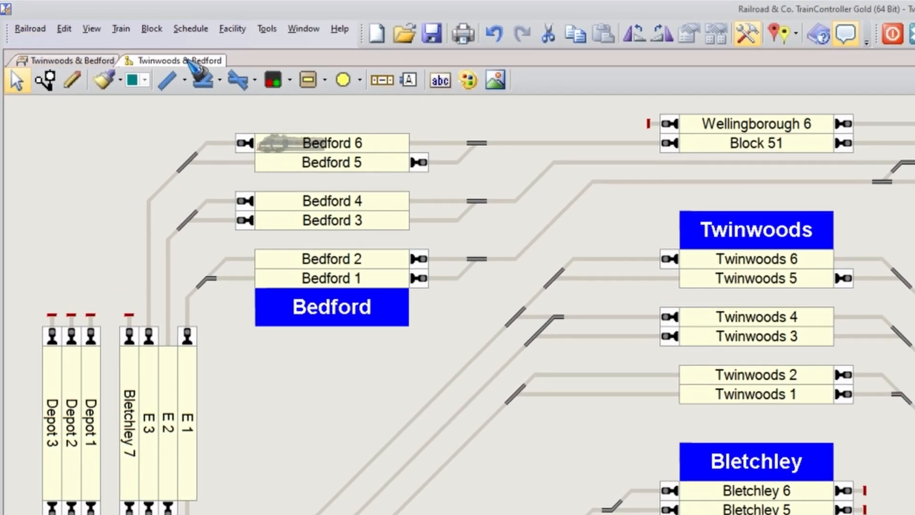
Create a new schedule in the Twinwoods & Bedford dispatcher.
left_click(190, 61)
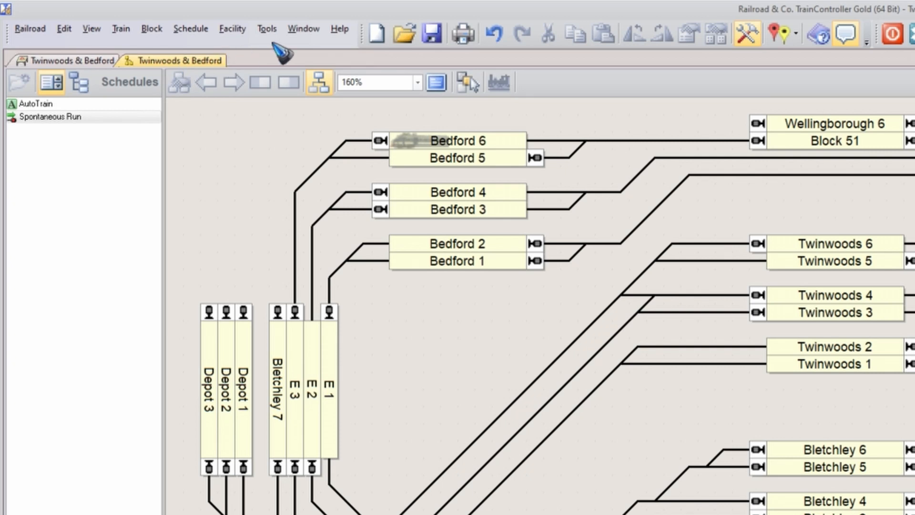
left_click(305, 28)
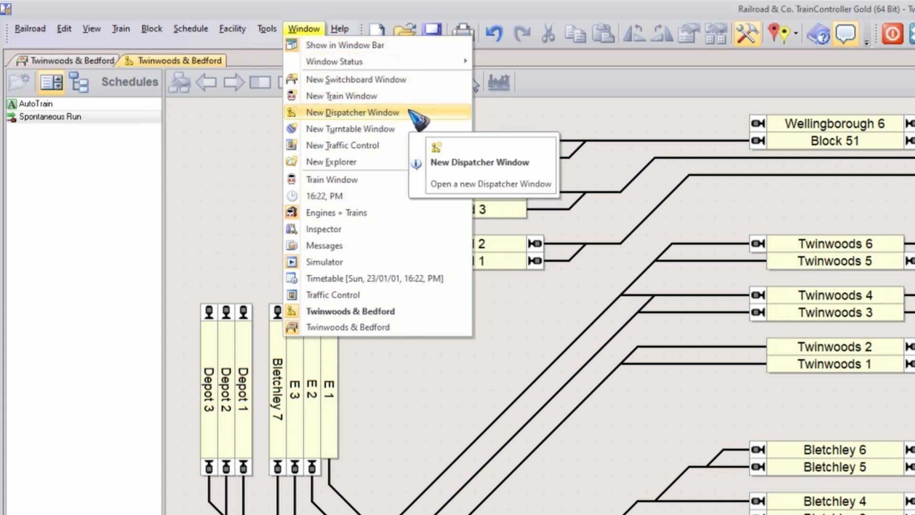
left_click(130, 136)
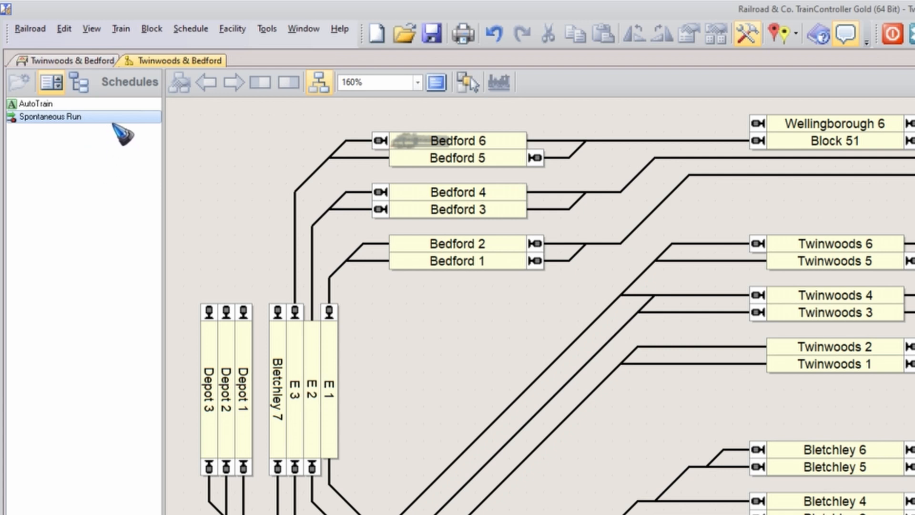
left_click(191, 29)
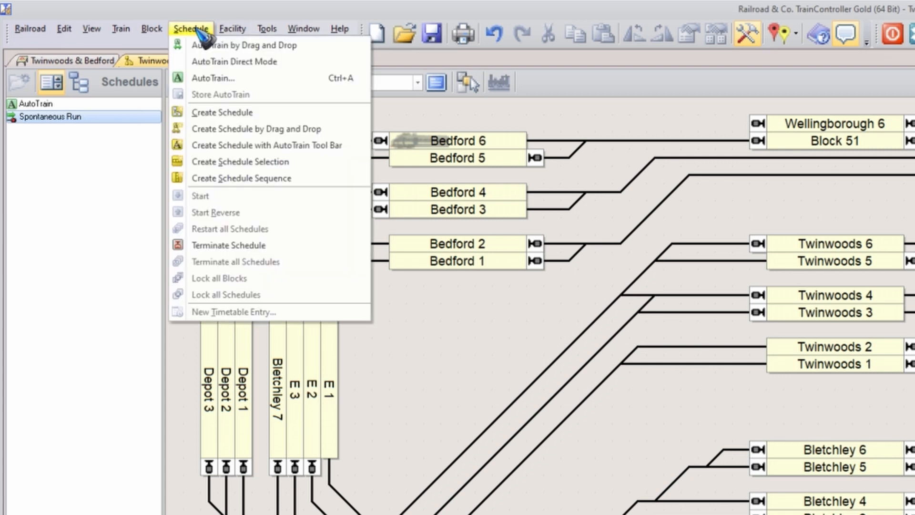
left_click(248, 114)
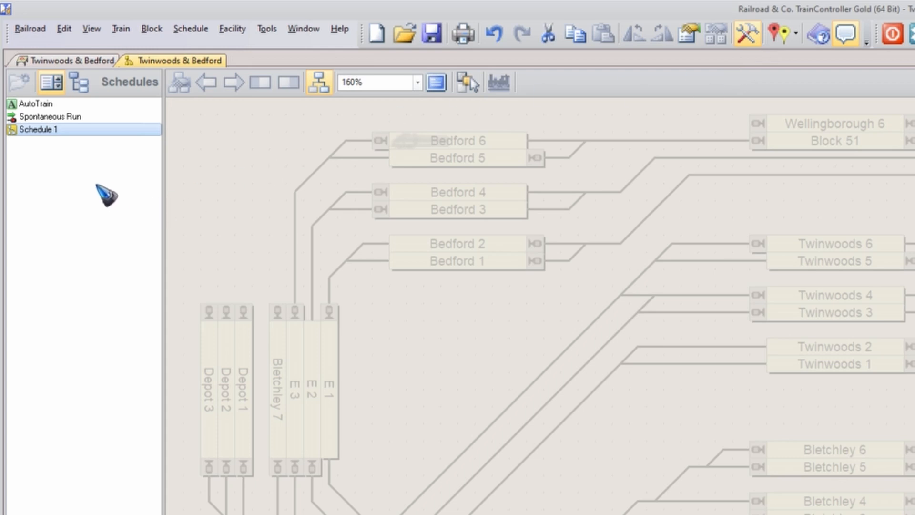
Rename the newly created schedule as Intercity CW.
right_click(54, 129)
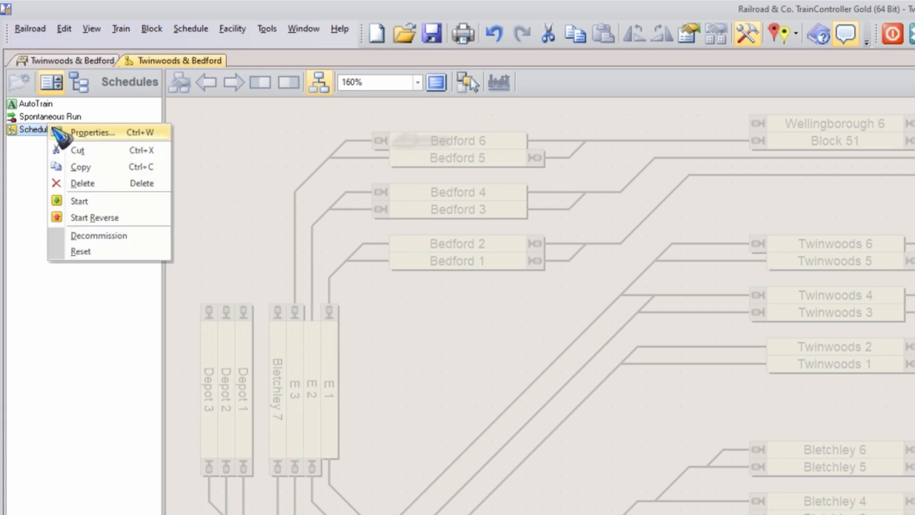
left_click(78, 134)
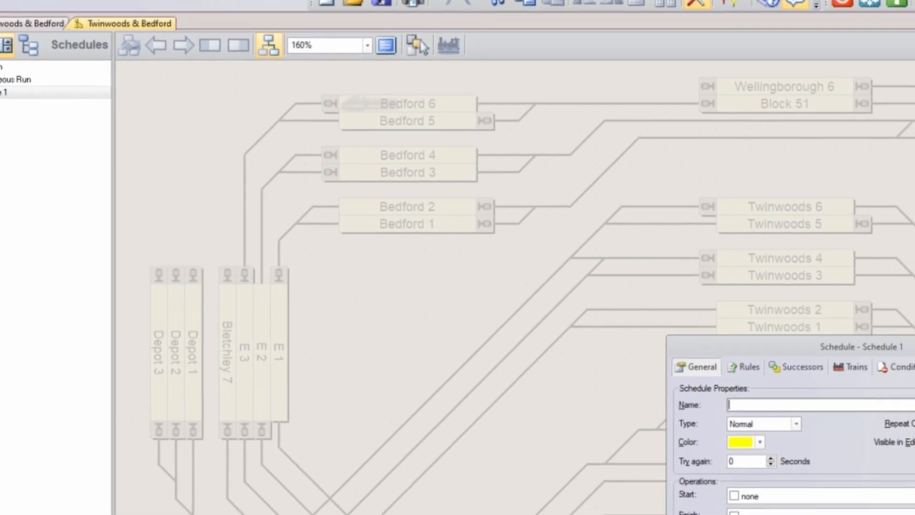
type("Interc")
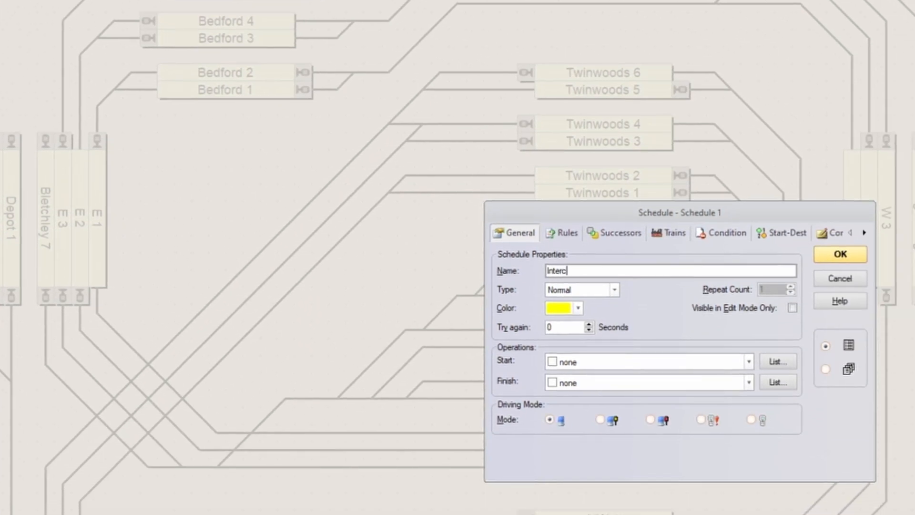
type("ity CW")
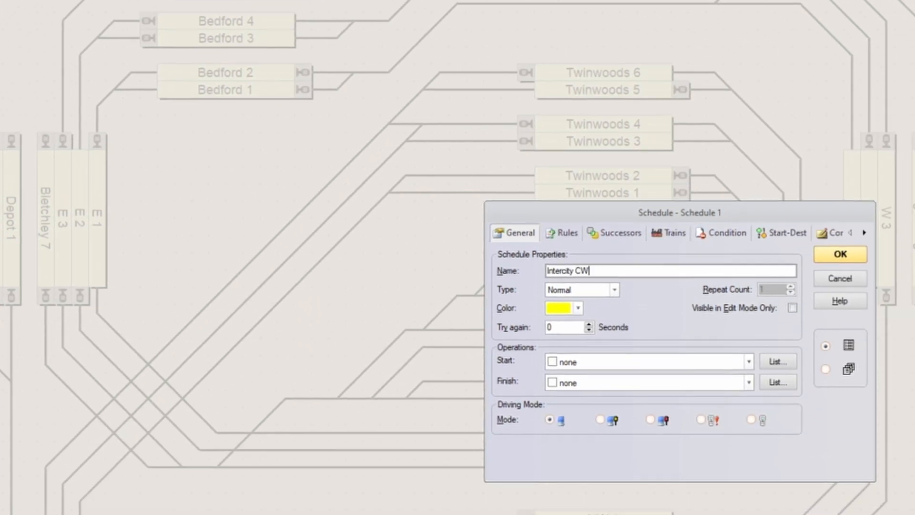
left_click(841, 258)
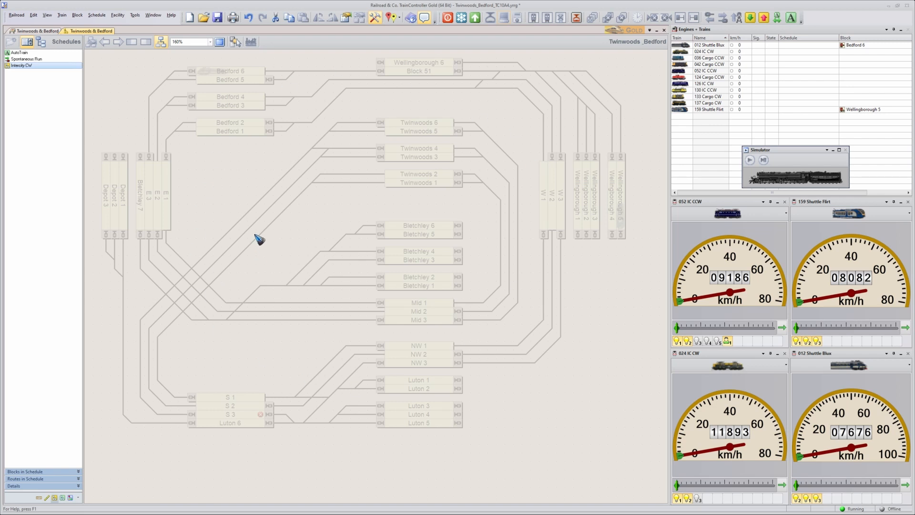
Start editing the Intercity CW schedule and add the blocks Twinwoods 1 and Twinwoods 2.
left_click(161, 42)
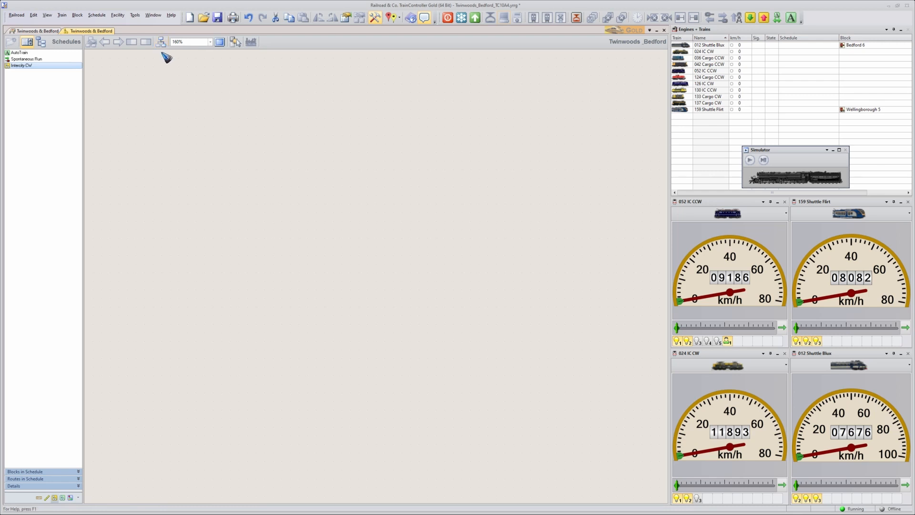
left_click(162, 43)
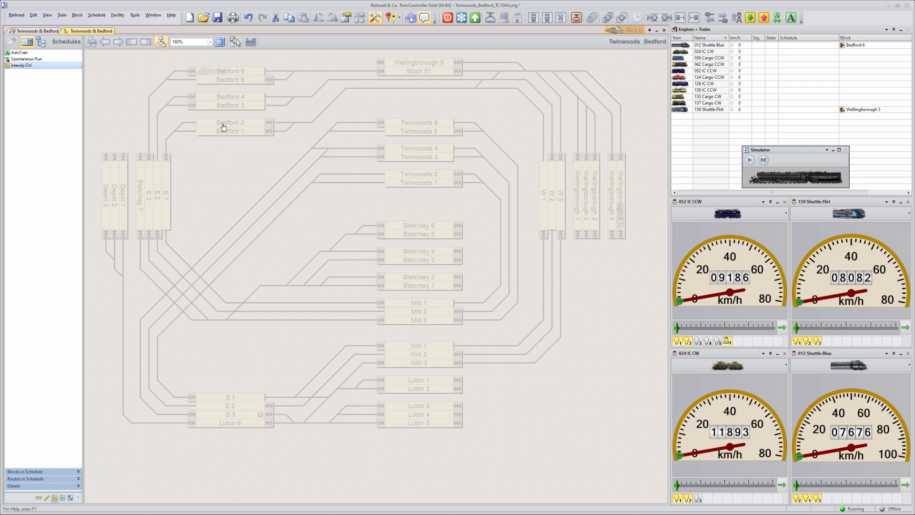
left_click(237, 42)
left_click(422, 186)
left_click(421, 175)
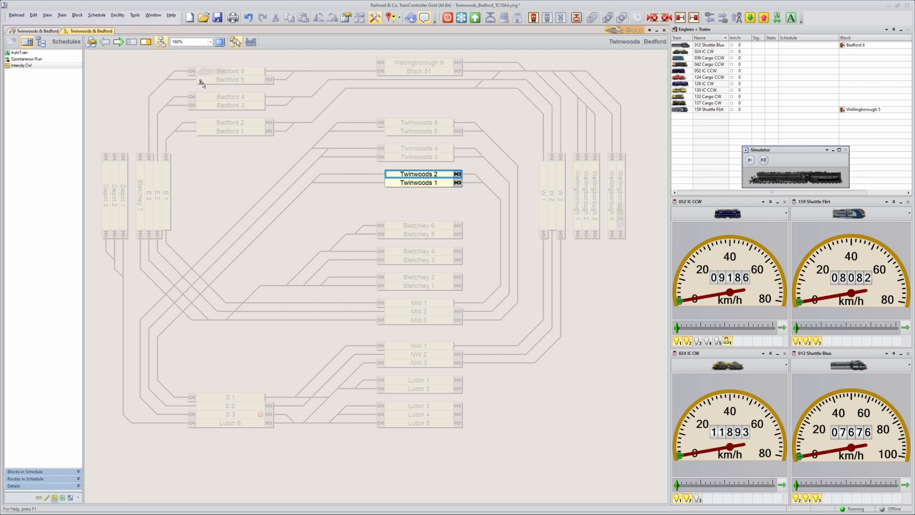
Mark Twinwoods 2 and Twinwoods 1 each as both start block and destination block to the right.
left_click(118, 42)
left_click(147, 43)
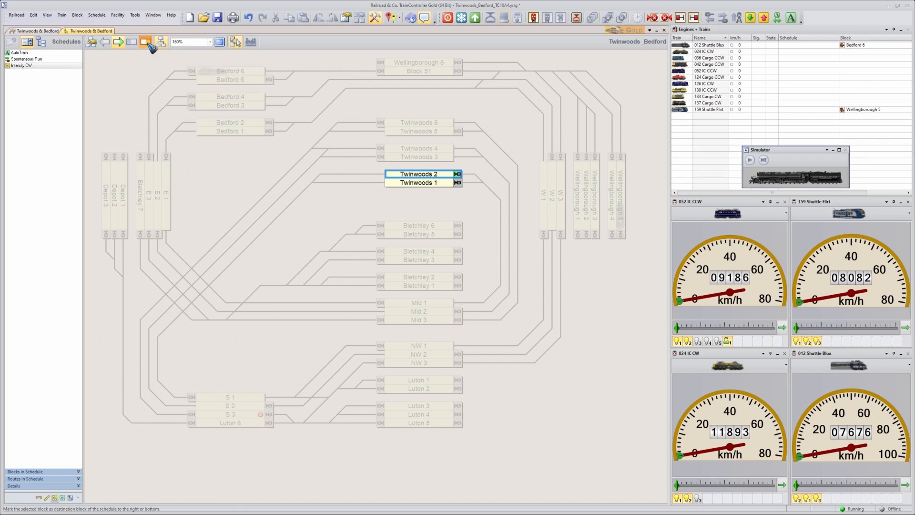
left_click(434, 184)
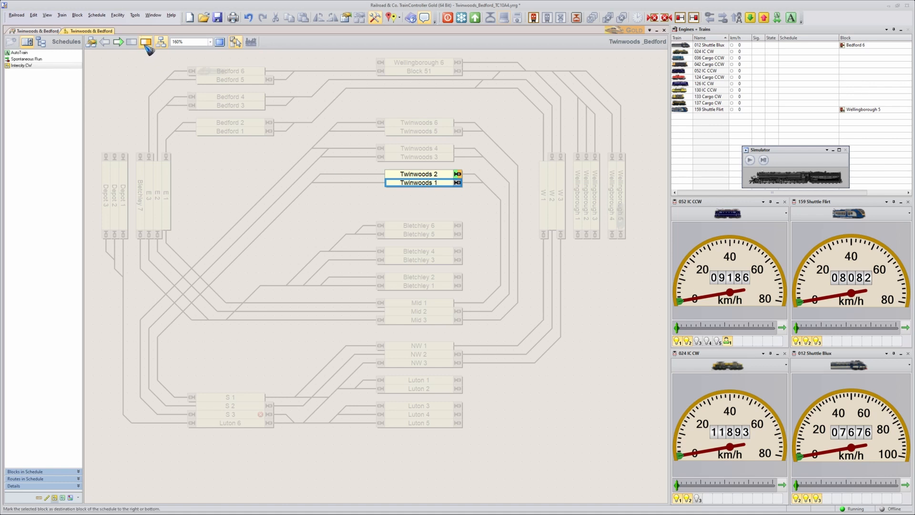
left_click(119, 41)
left_click(146, 42)
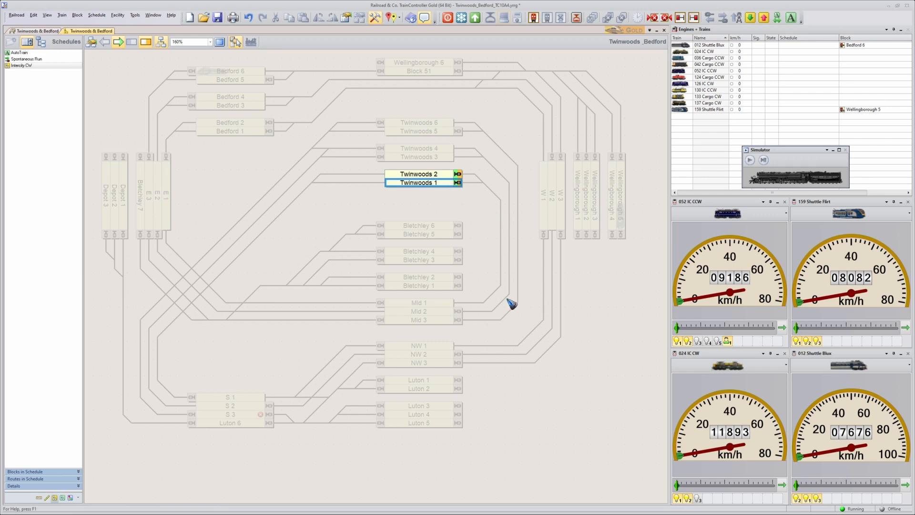
Add block Mid 1 to the schedule with the routes from Twinwoods 1 and Twinwoods 2.
left_click(430, 308)
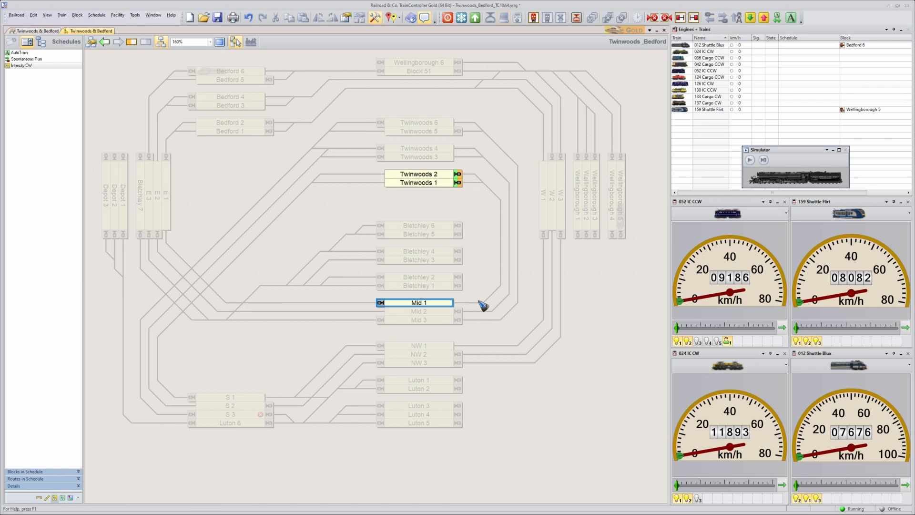
left_click(432, 185)
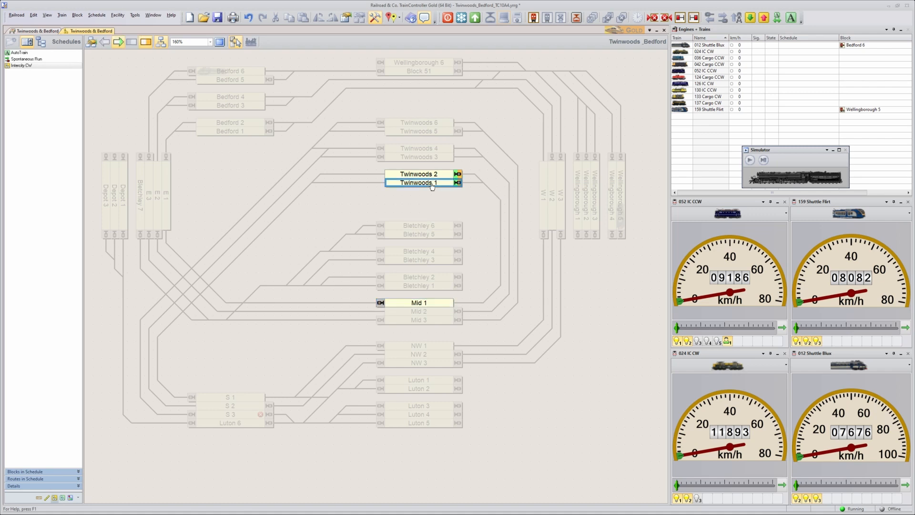
left_click(443, 305)
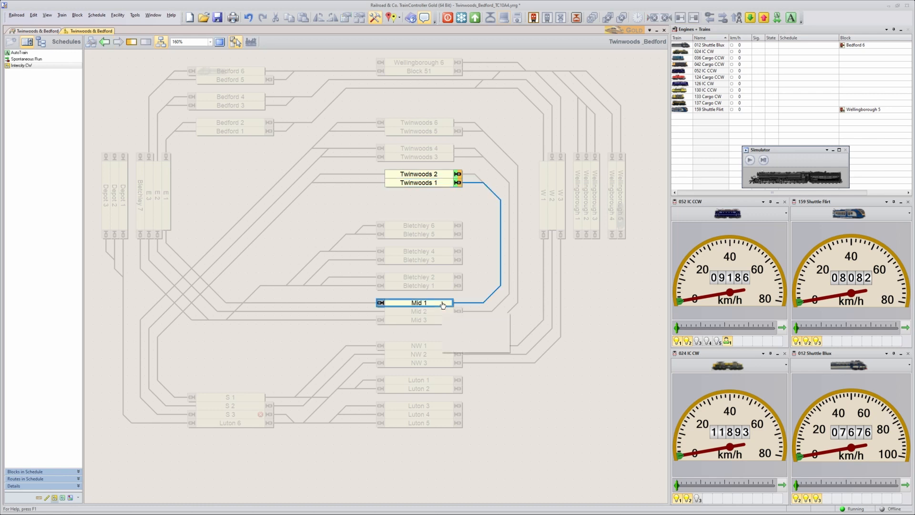
left_click(475, 175)
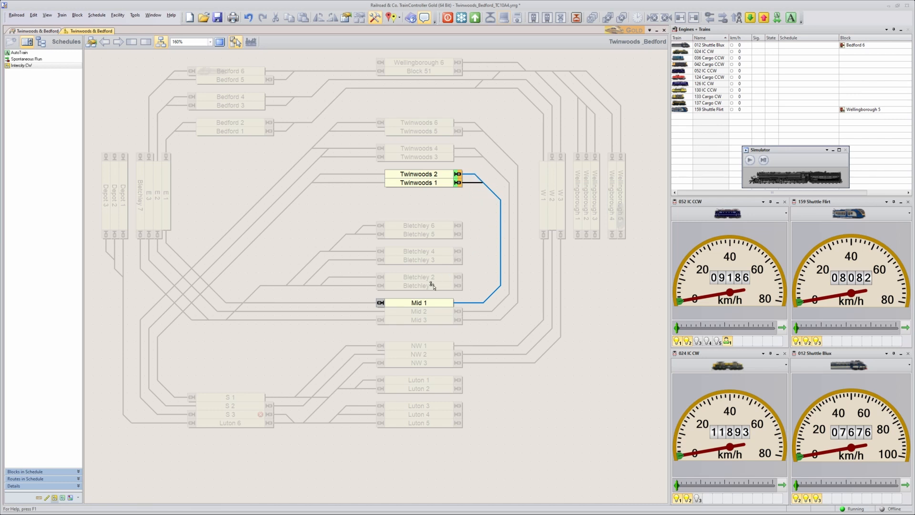
Extend the schedule from Mid 1 through E 1 to Bedford 1 and Bedford 2, including their connecting routes.
left_click(407, 305)
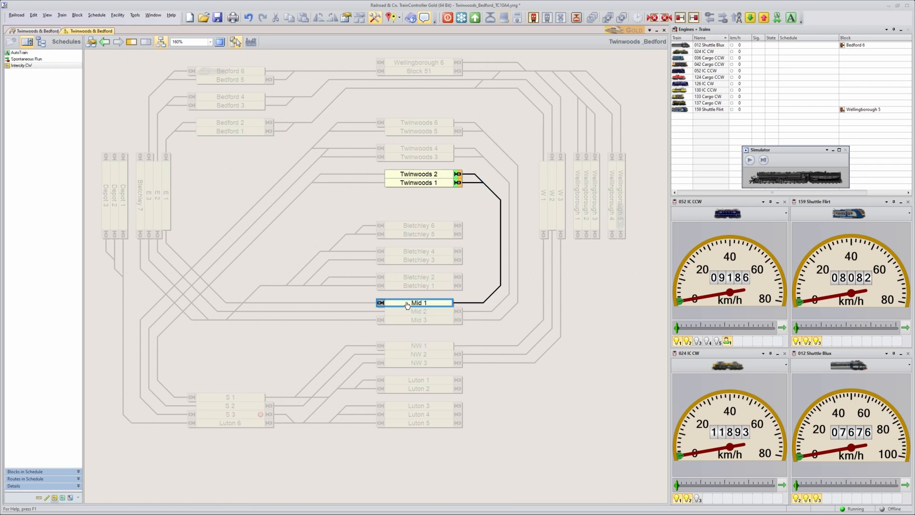
left_click(167, 193)
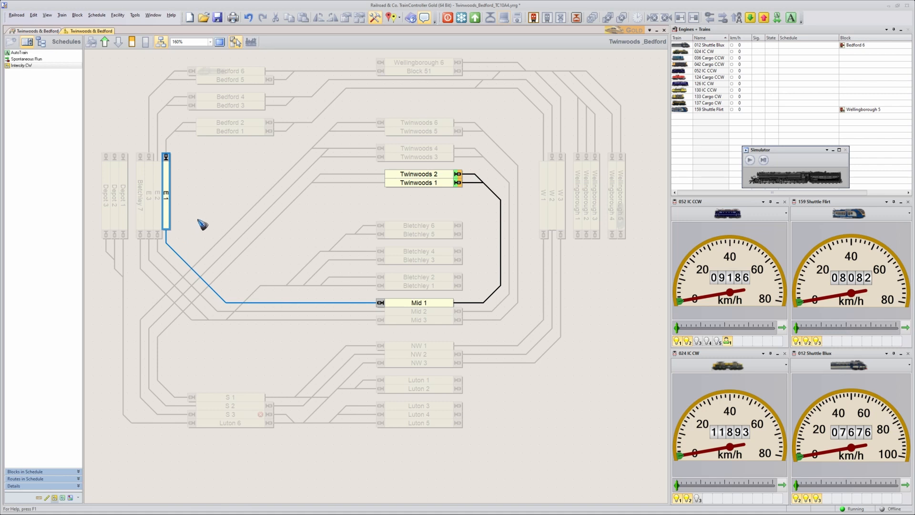
left_click(223, 134)
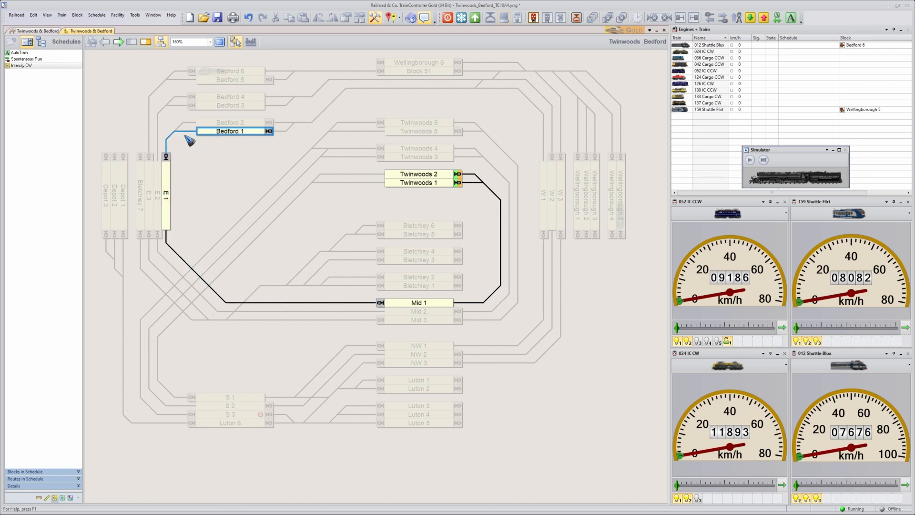
left_click(229, 123)
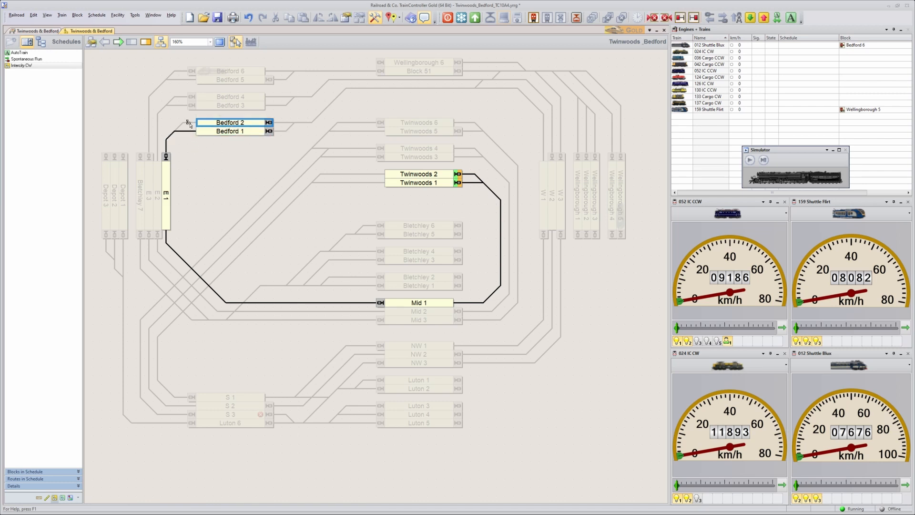
left_click(190, 126)
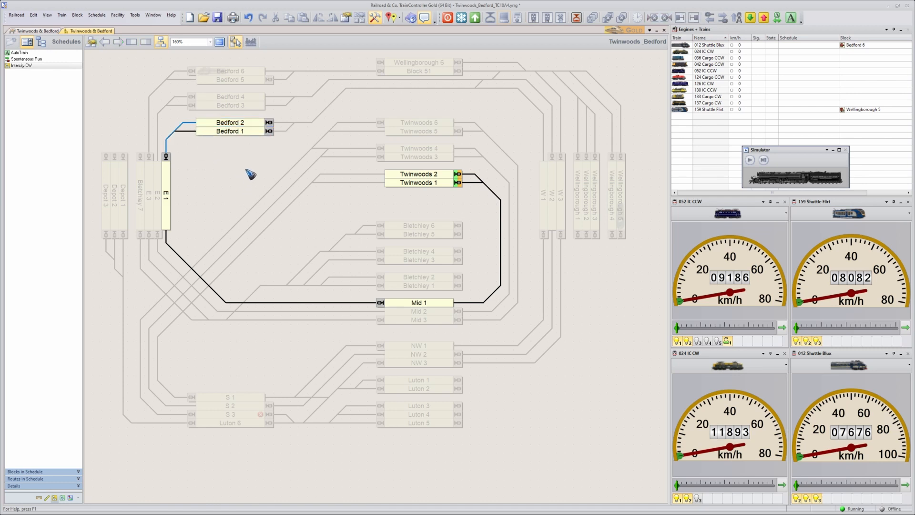
Add block W 1 to the schedule with the routes from Bedford 1 and Bedford 2.
left_click(246, 136)
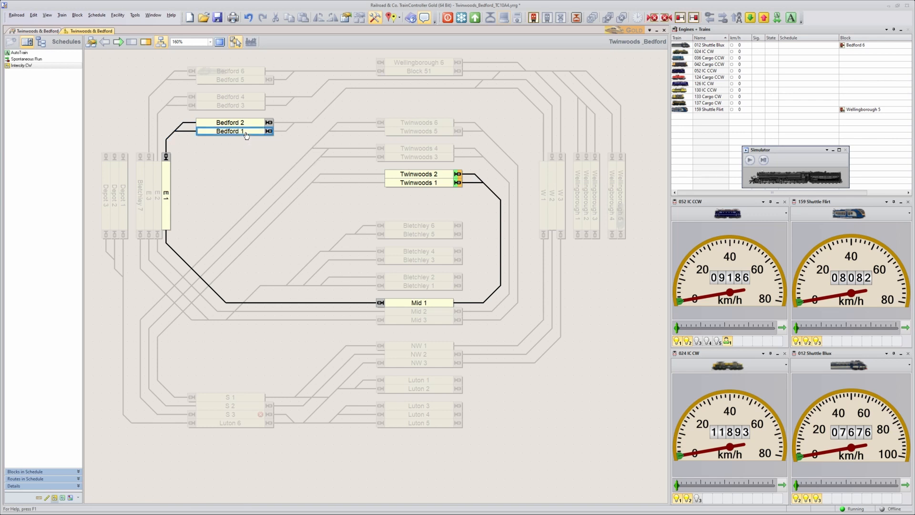
left_click(546, 183)
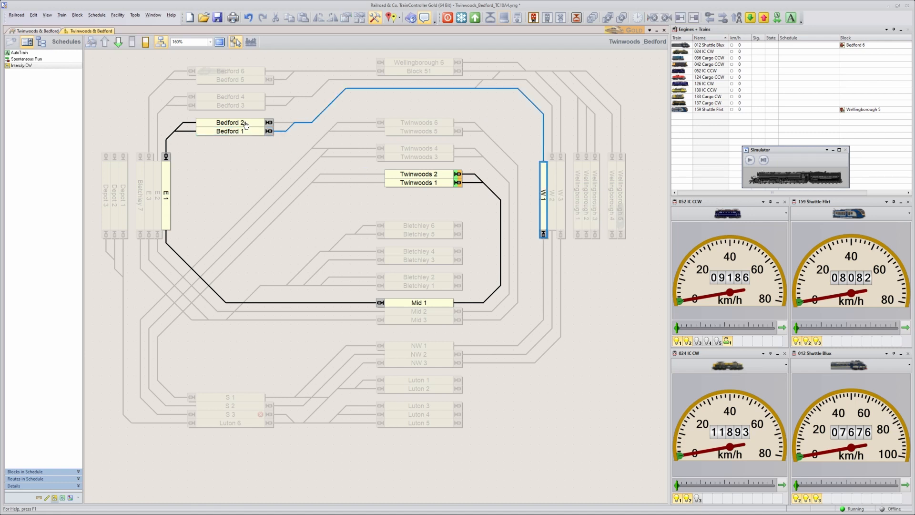
left_click(248, 124)
left_click(543, 183)
Examine the list of routes in the schedule and highlight the route between Bedford 1 and W 1.
left_click(78, 480)
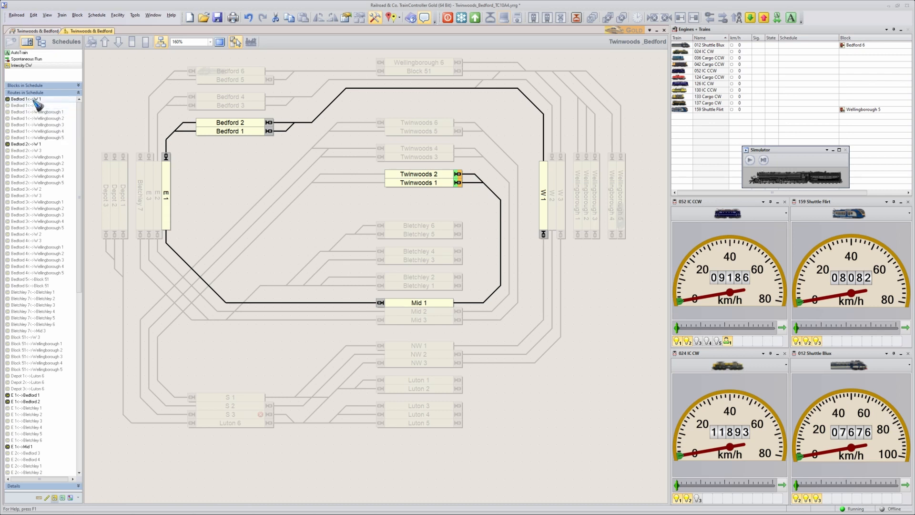
left_click(10, 98)
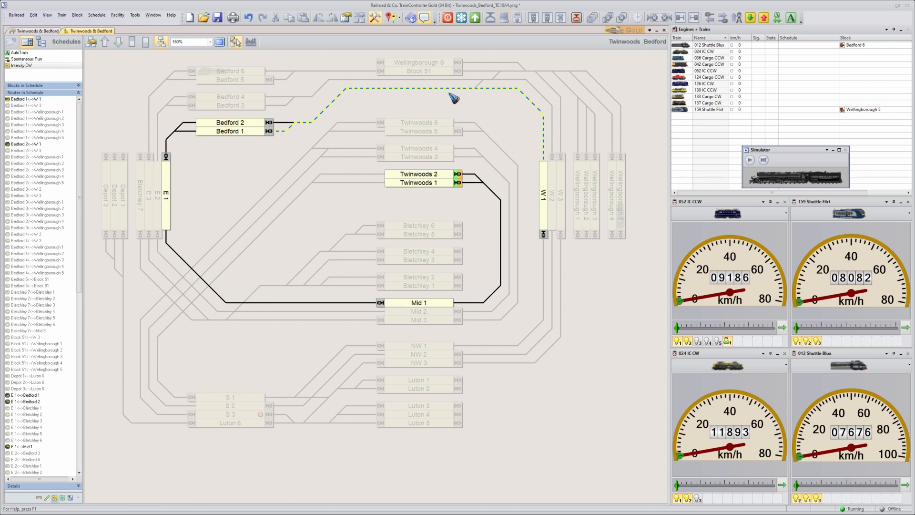
double_click(14, 99)
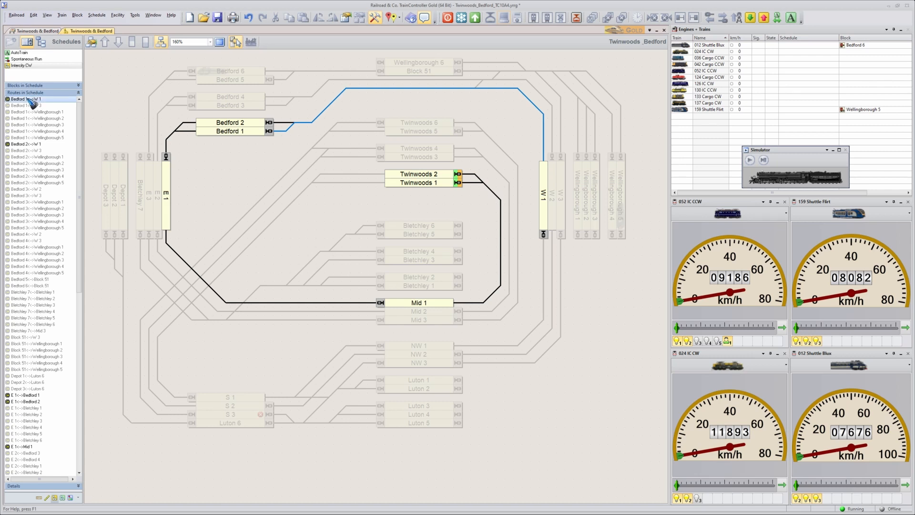
left_click(79, 93)
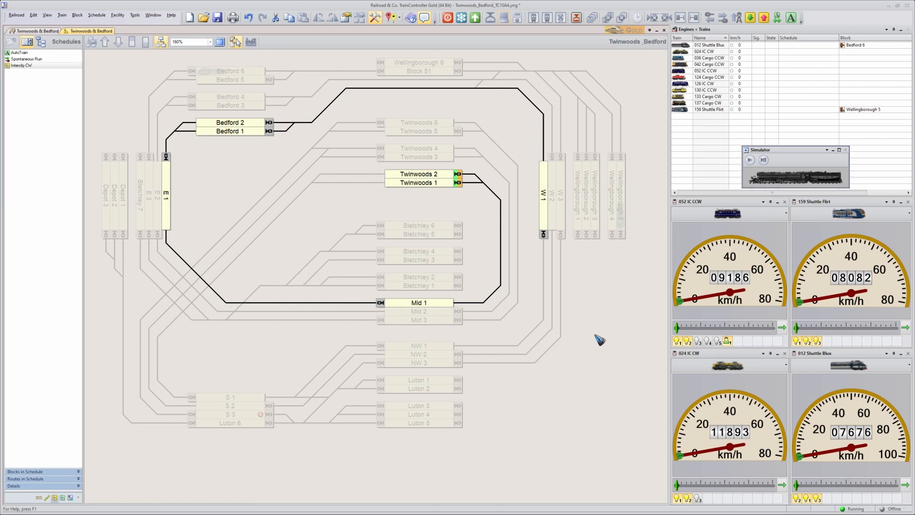
Extend the schedule from W 1 through NW 1 to S 1, including the connecting routes.
left_click(544, 194)
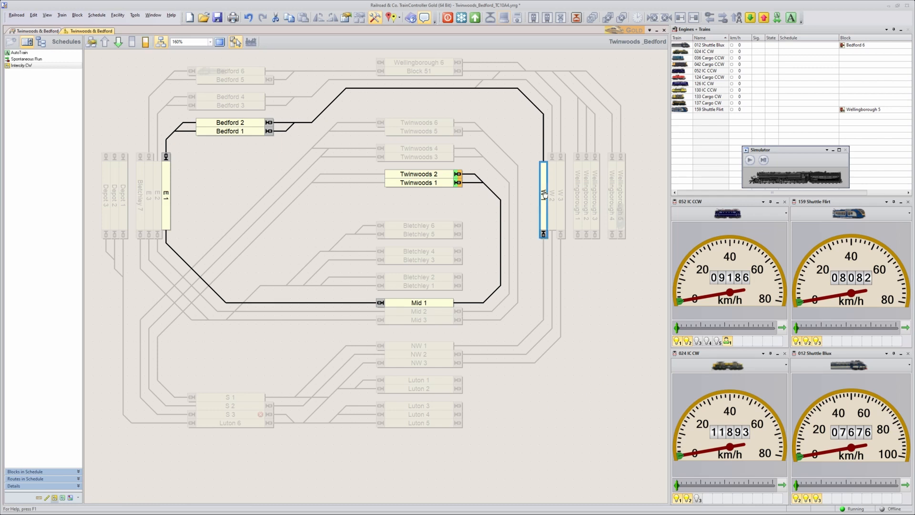
left_click(428, 348)
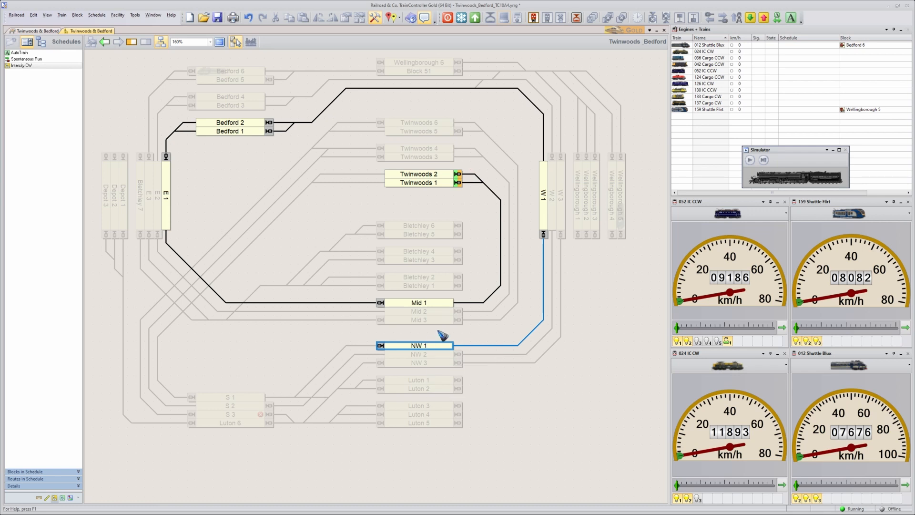
left_click(398, 347)
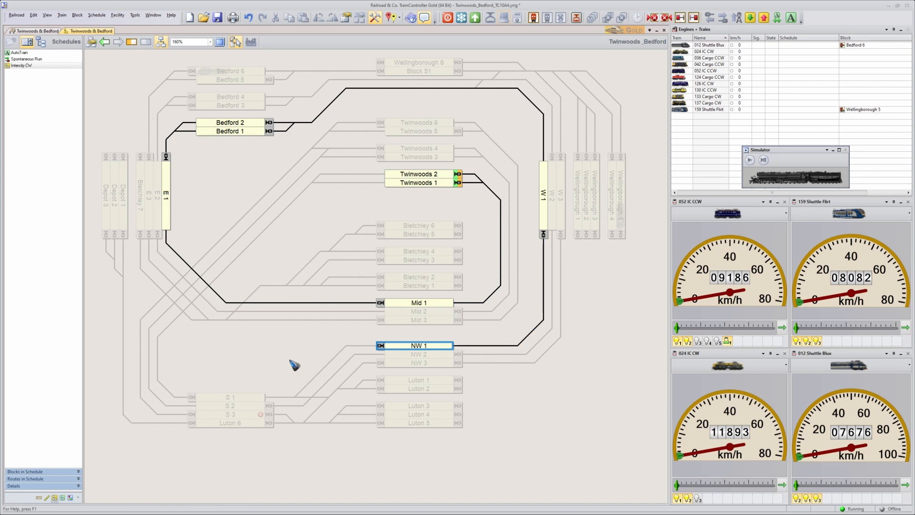
left_click(252, 399)
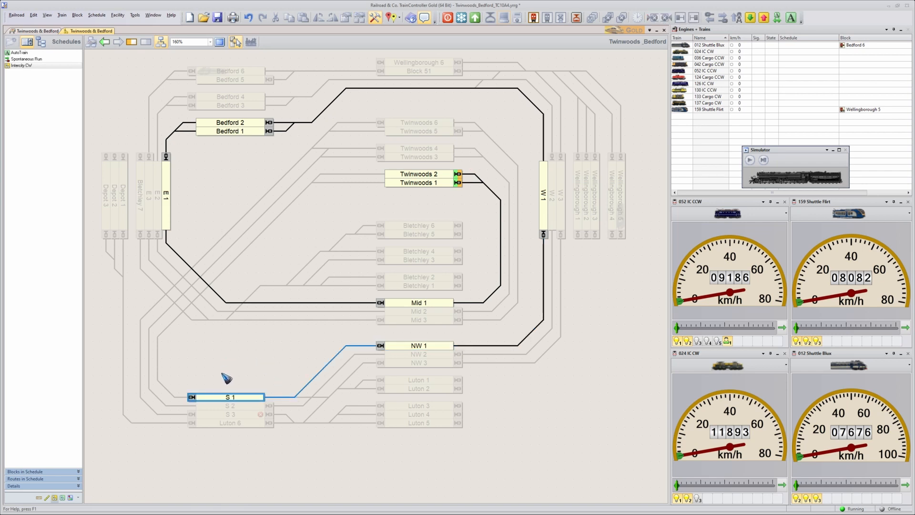
Close the schedule loop by adding the connecting routes from S 1 to Twinwoods 1 and Twinwoods 2.
left_click(232, 396)
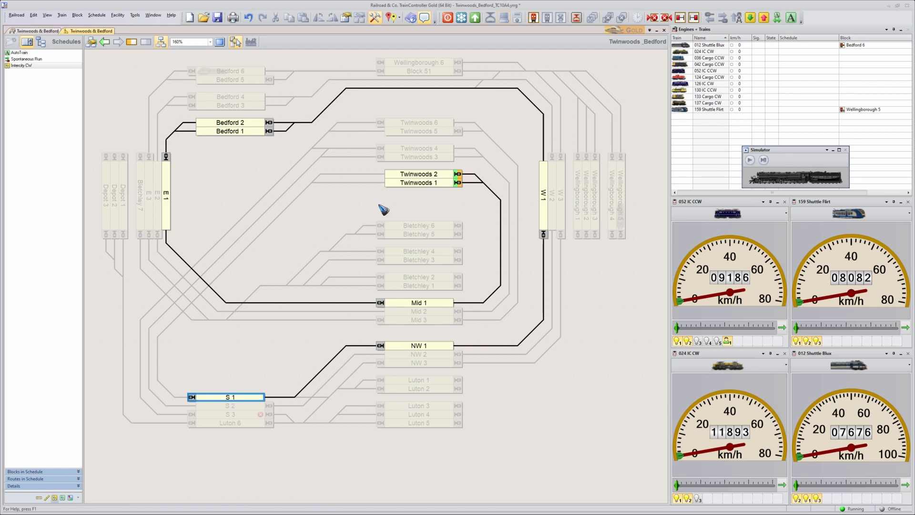
left_click(406, 183)
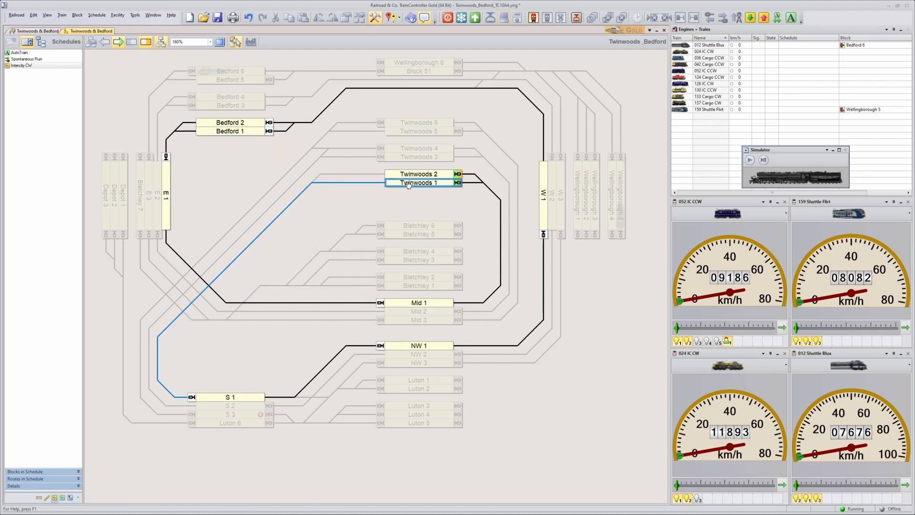
left_click(242, 397)
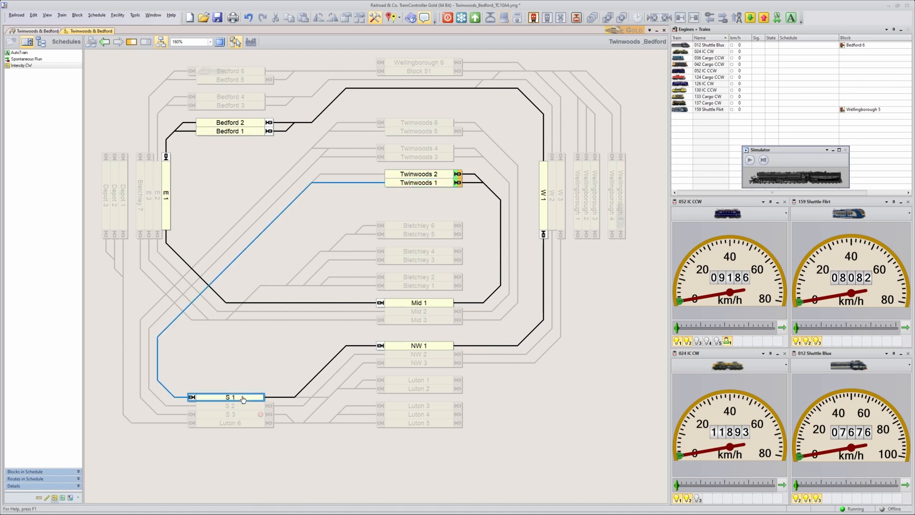
left_click(413, 174)
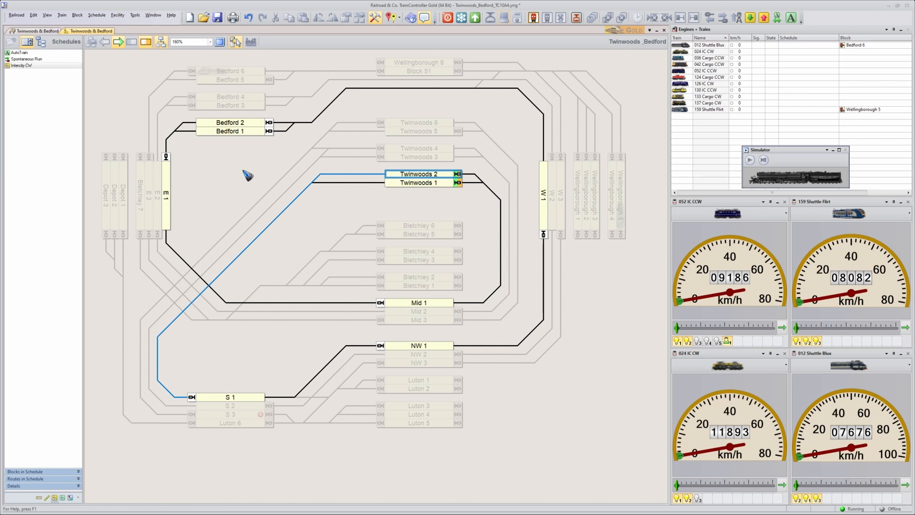
Set a waiting time of 5 seconds for the schedule blocks Twinwoods 1 and Twinwoods 2.
right_click(428, 186)
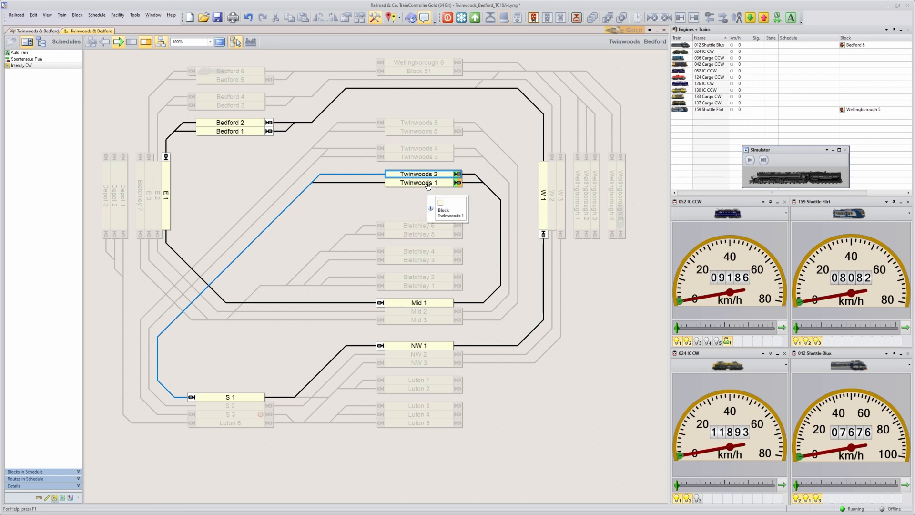
left_click(444, 199)
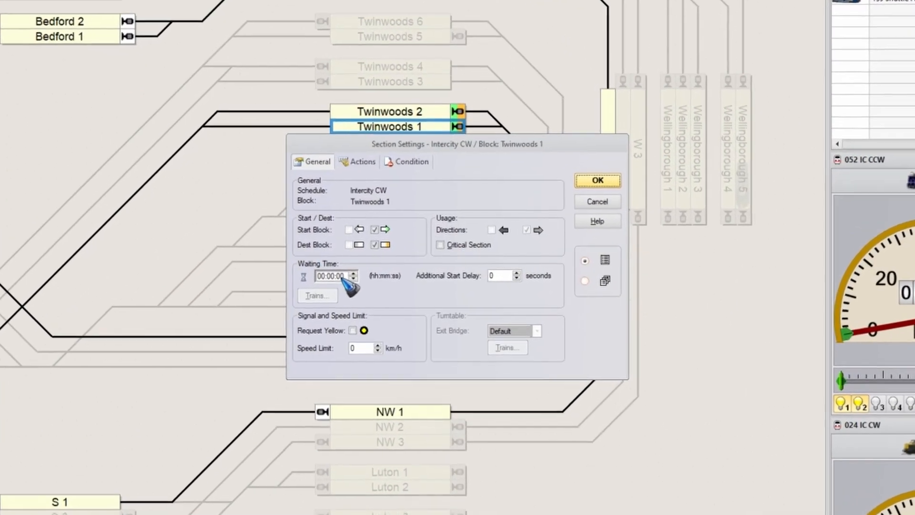
left_click(340, 276)
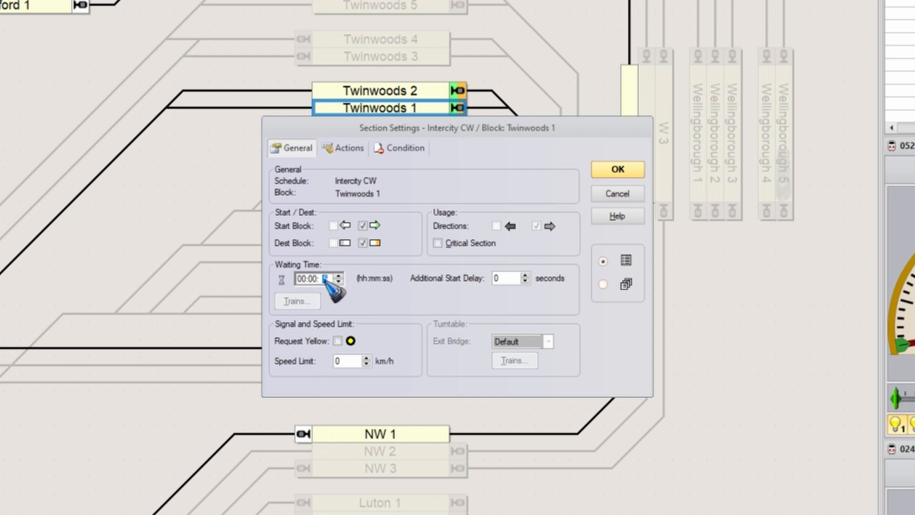
key("Return")
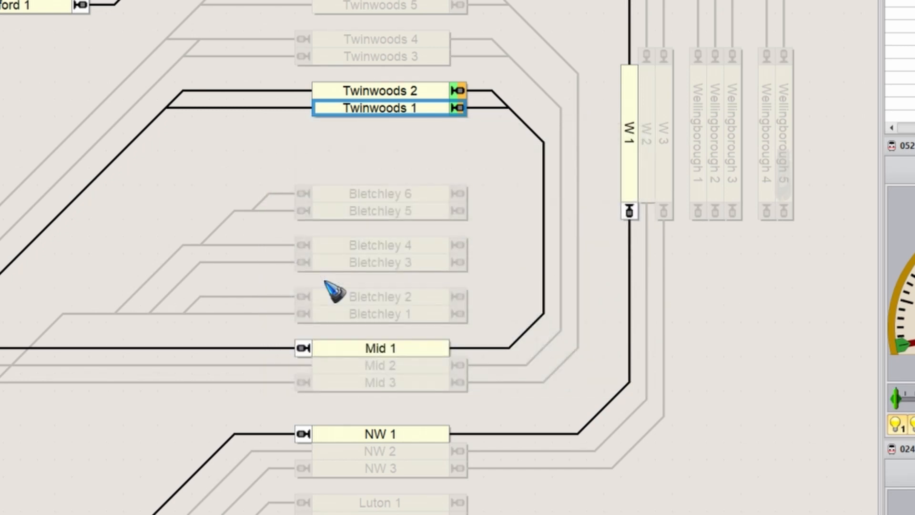
double_click(384, 93)
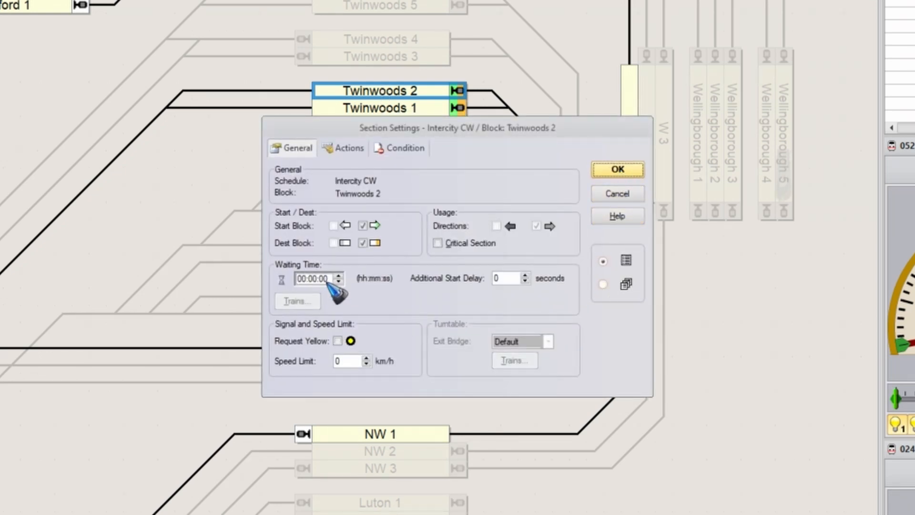
left_click(323, 278)
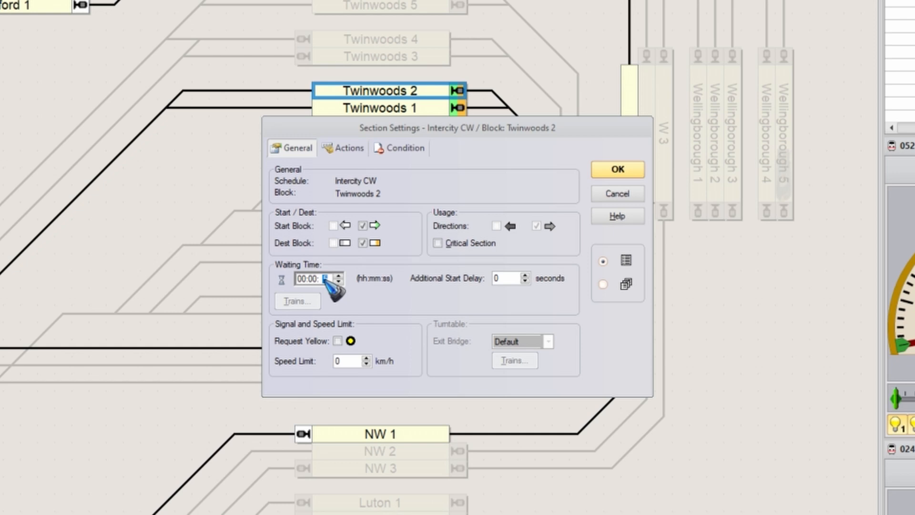
left_click(618, 174)
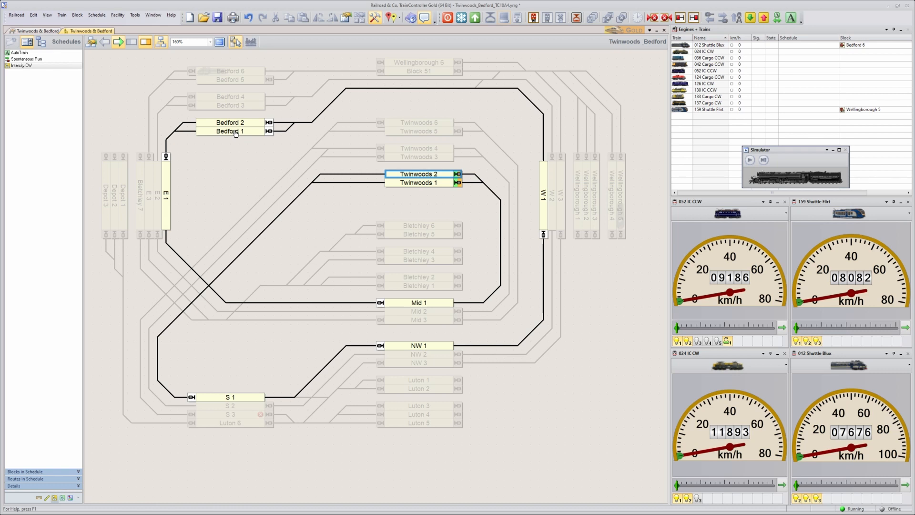
Set a waiting time of 5 seconds for blocks Bedford 1 and Bedford 2, keeping the section settings open between them.
double_click(236, 133)
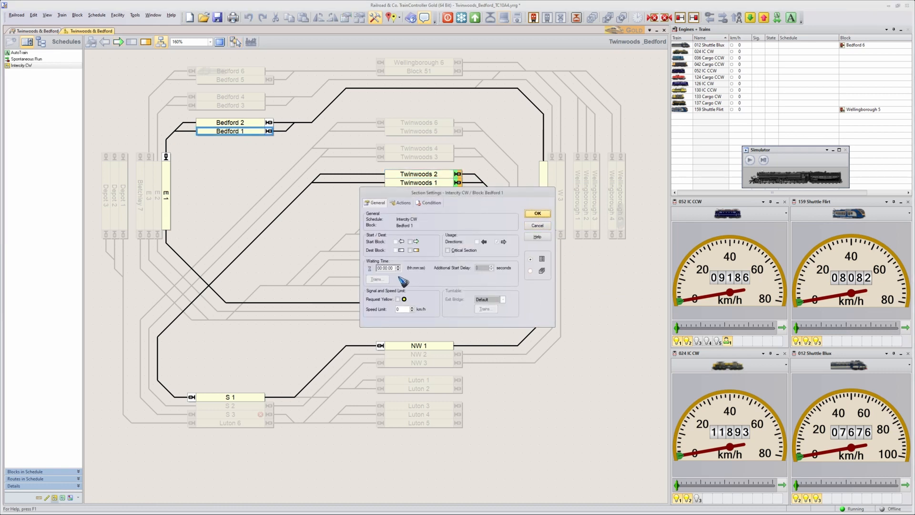
left_click(392, 269)
left_click(530, 271)
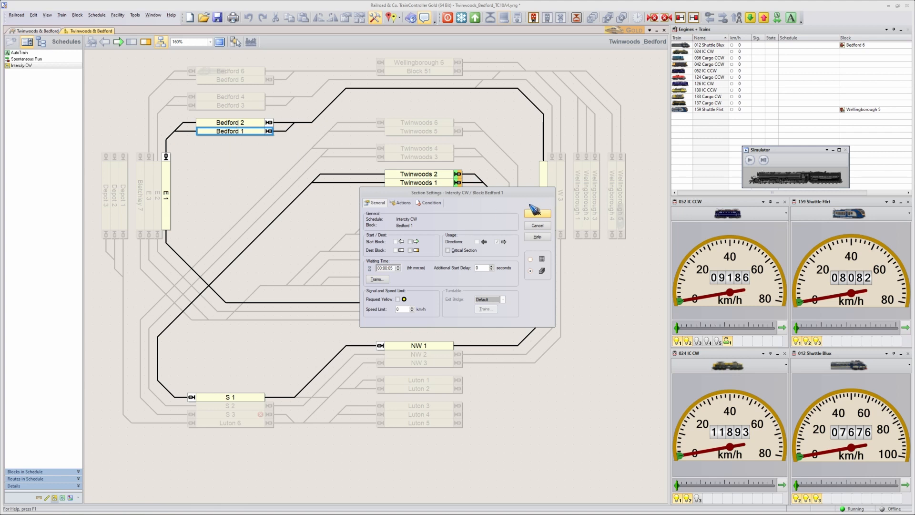
left_click(229, 125)
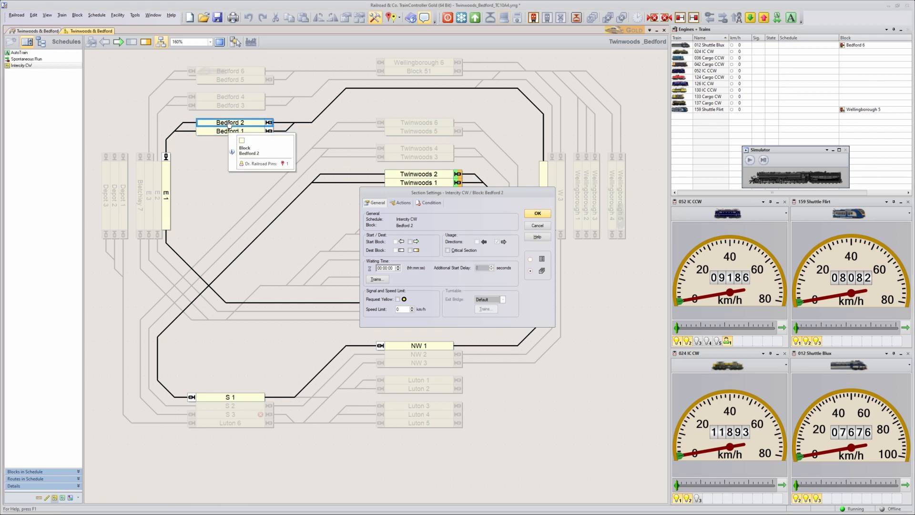
left_click(392, 268)
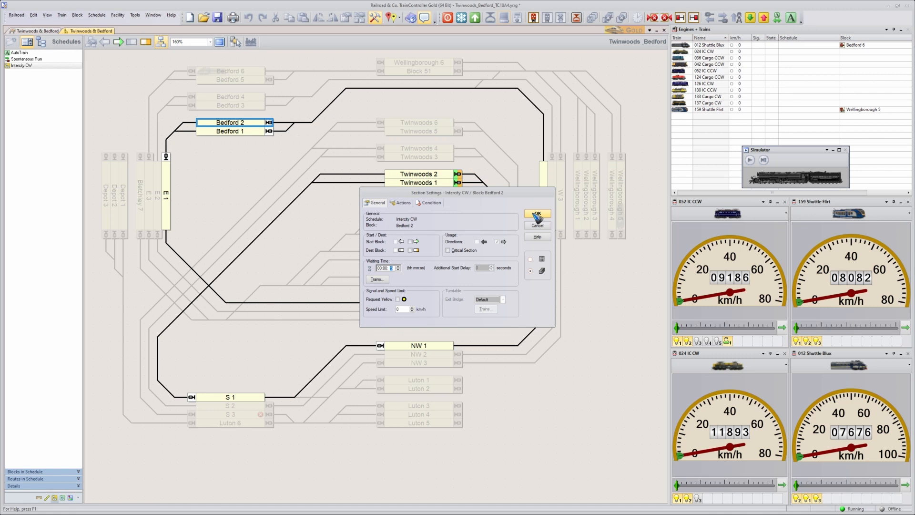
left_click(538, 214)
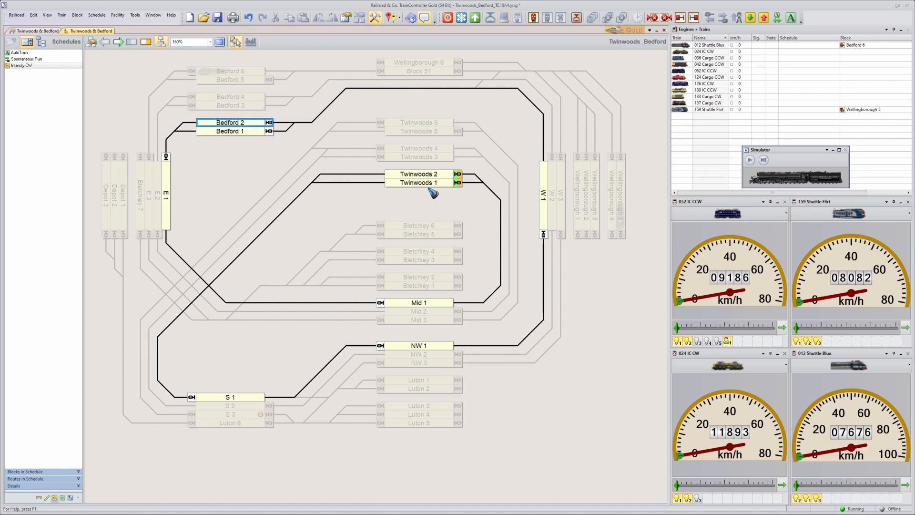
Show only the blocks and routes of the Intercity CW schedule in the diagram, and restore the full layout view.
key("alt")
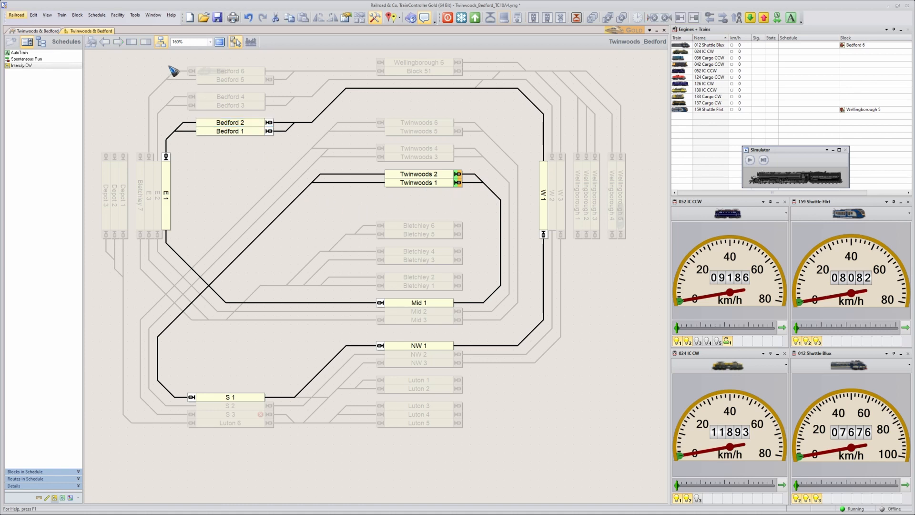
left_click(163, 42)
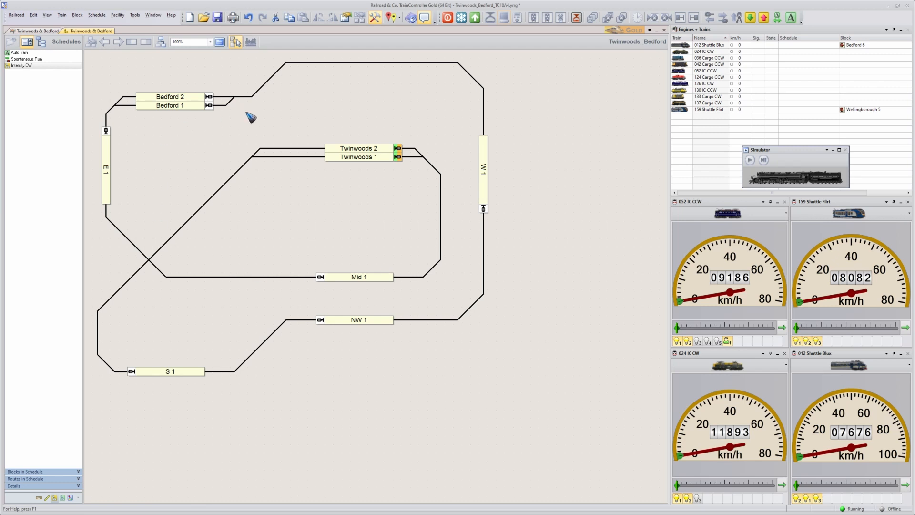
left_click(26, 66)
left_click(162, 43)
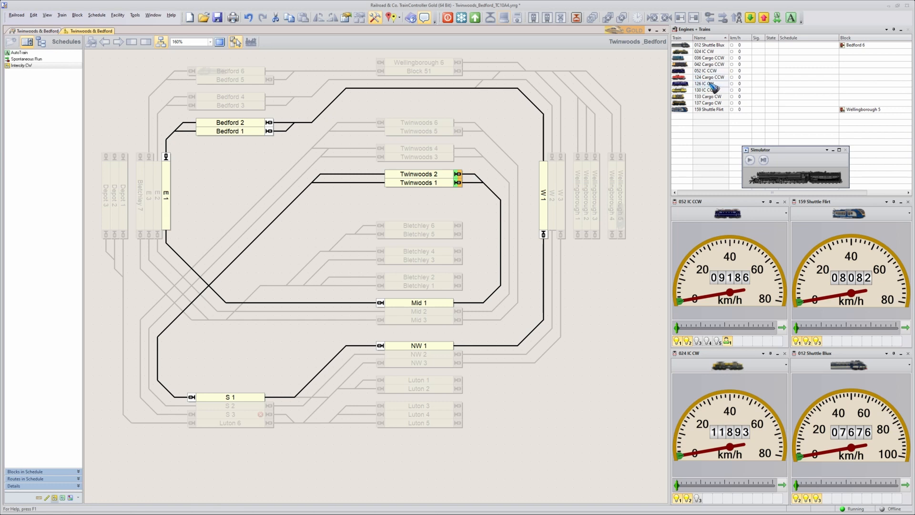
Place train 126 IC CW in block Twinwoods 1 and train 024 IC CW in Bedford 1, and leave edit mode.
mouse_move(683, 89)
left_mouse_down()
mouse_move(509, 149)
mouse_move(444, 183)
left_mouse_up()
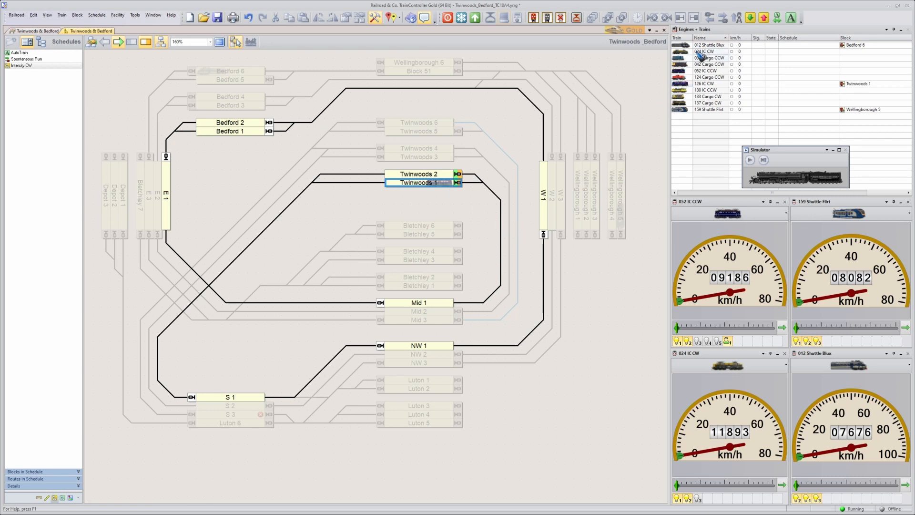
left_click_drag(682, 52, 258, 131)
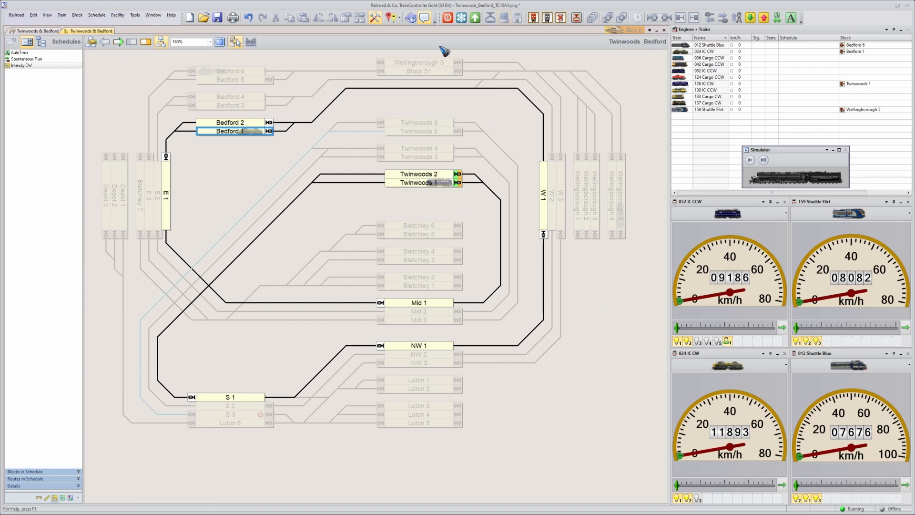
left_click(376, 19)
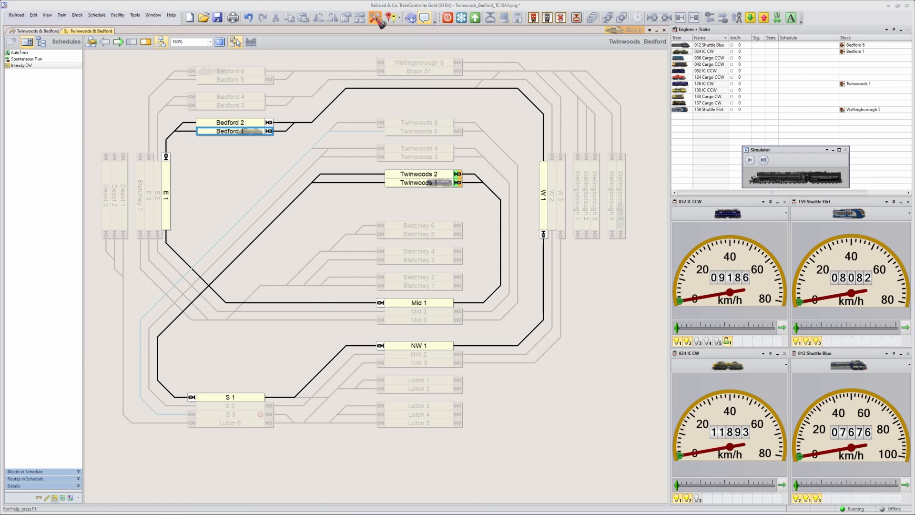
left_click(128, 107)
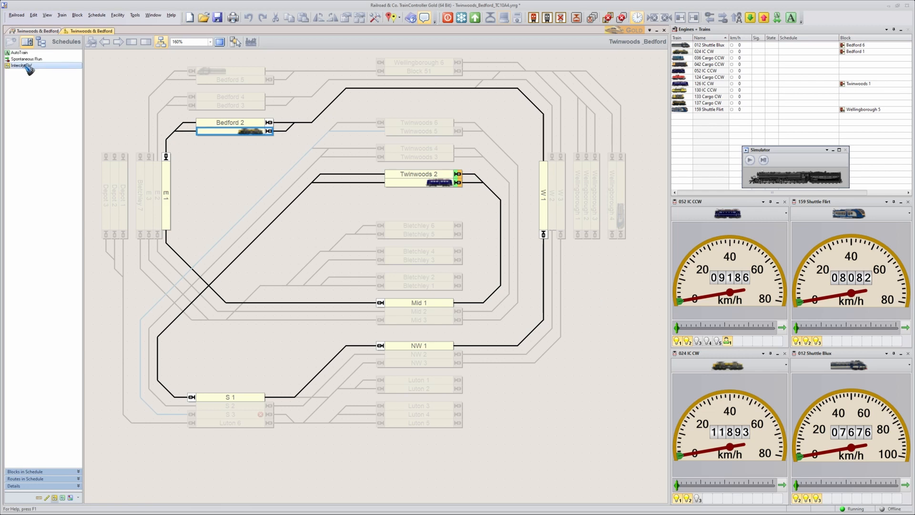
Start the Intercity CW schedule with the train in Twinwoods 1, and try to start it again for the train in Bedford 1.
right_click(25, 66)
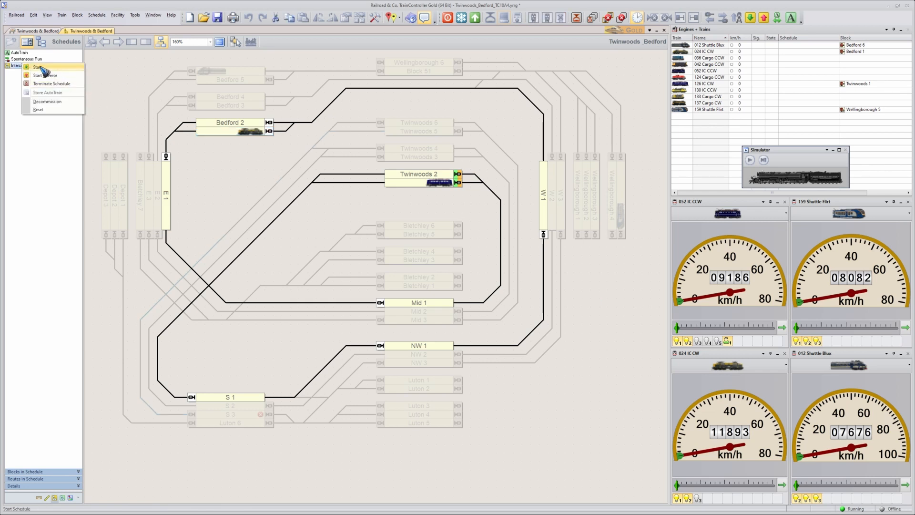
left_click(41, 68)
left_click(795, 84)
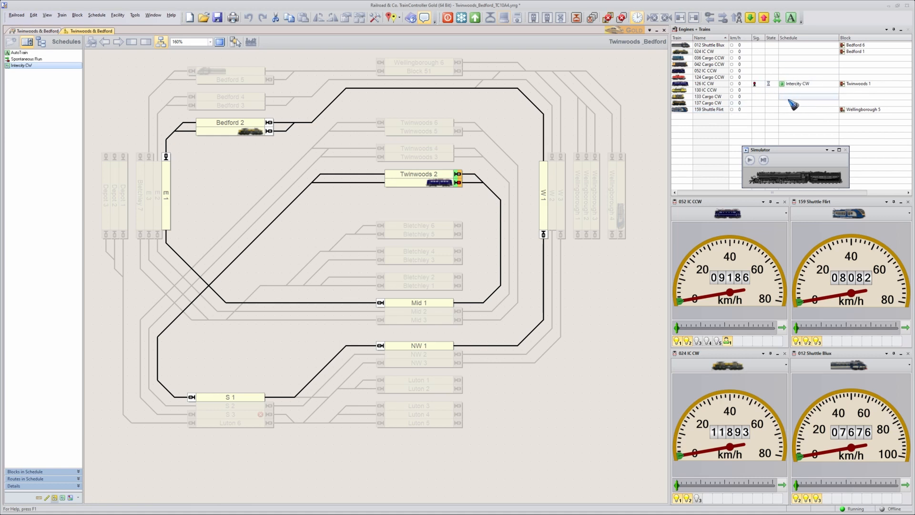
left_click(794, 84)
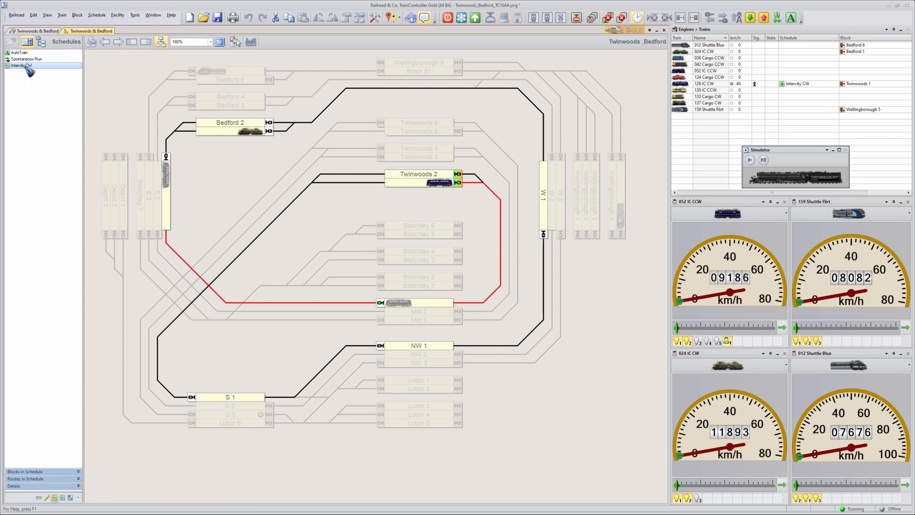
right_click(25, 66)
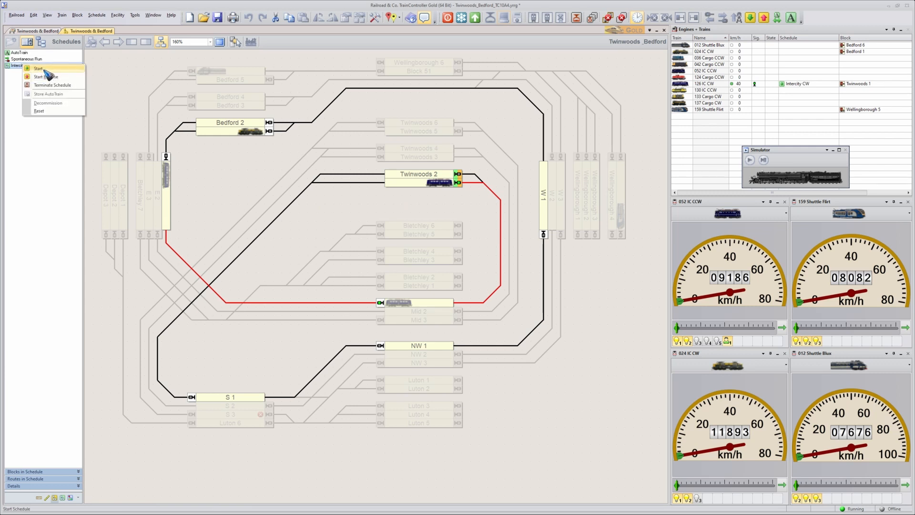
left_click(44, 70)
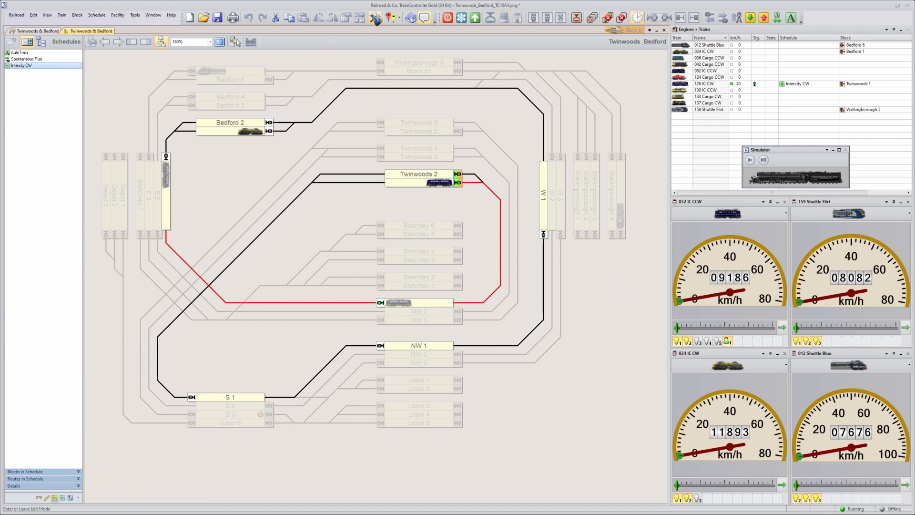
Return to edit mode, stopping all trains, and turn off the Intercity CW schedule's rule "Only select trains in start blocks".
left_click(376, 19)
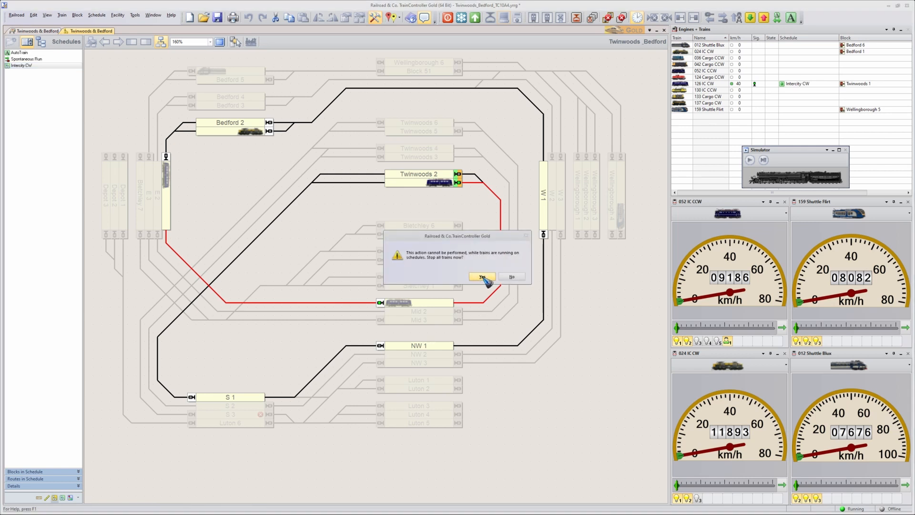
left_click(482, 277)
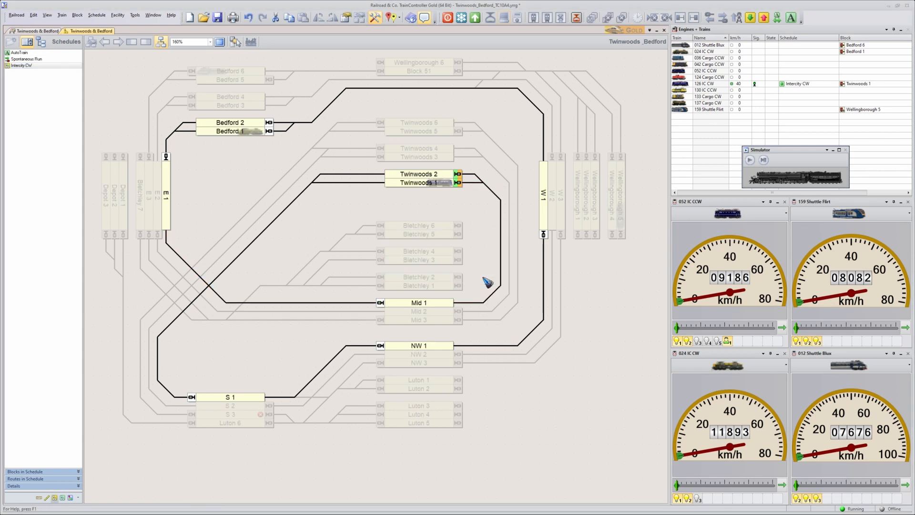
right_click(27, 66)
left_click(32, 67)
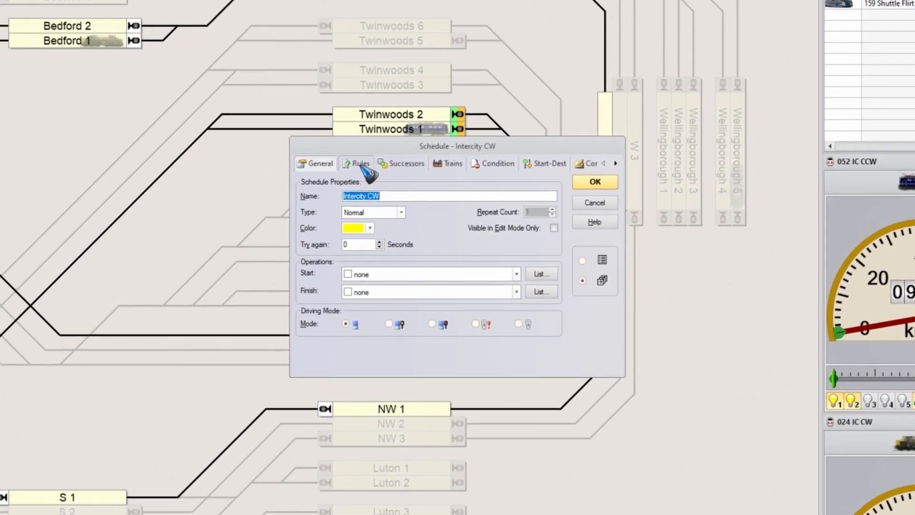
left_click(402, 203)
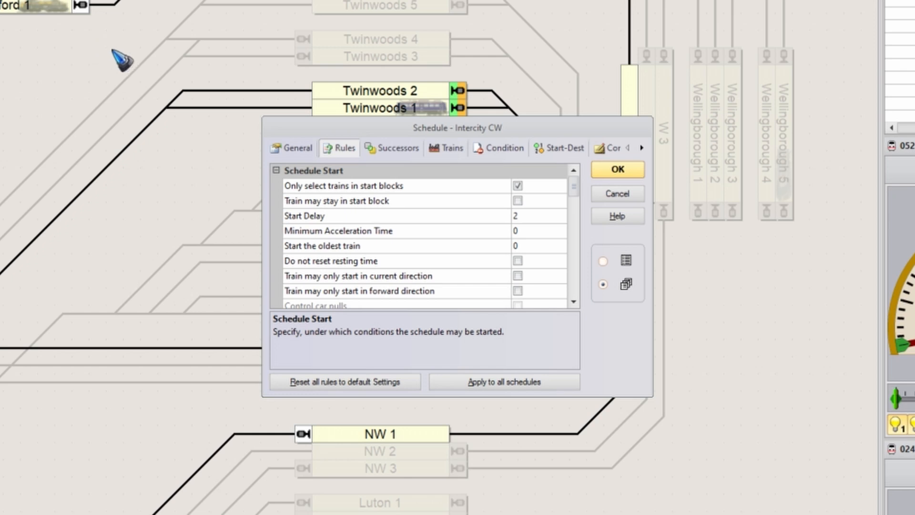
left_click(455, 148)
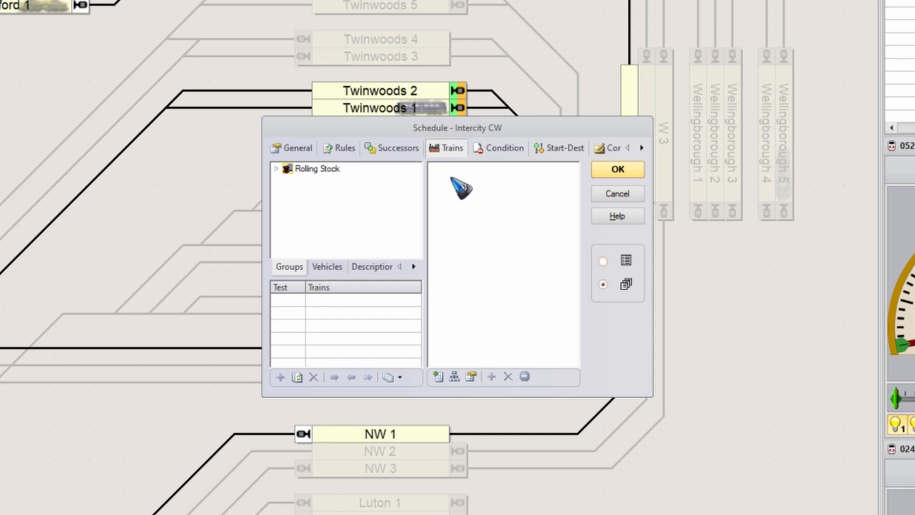
left_click(339, 149)
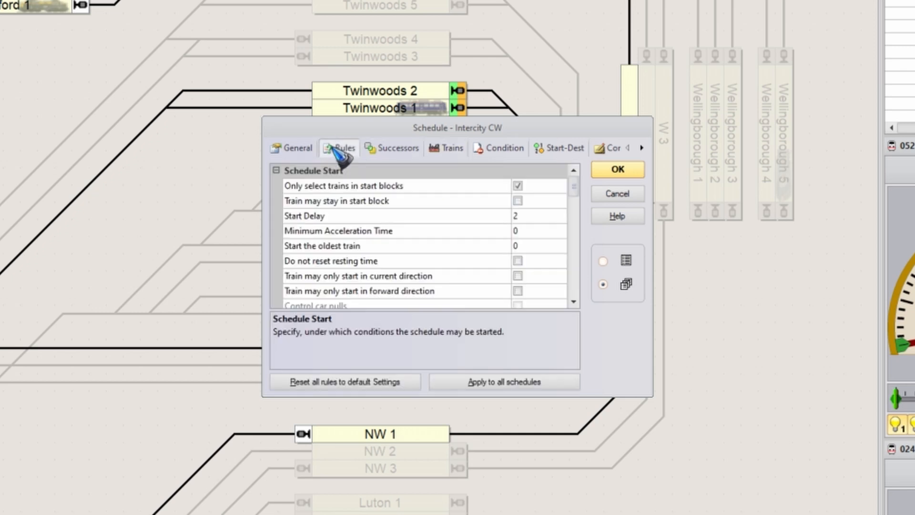
left_click(518, 185)
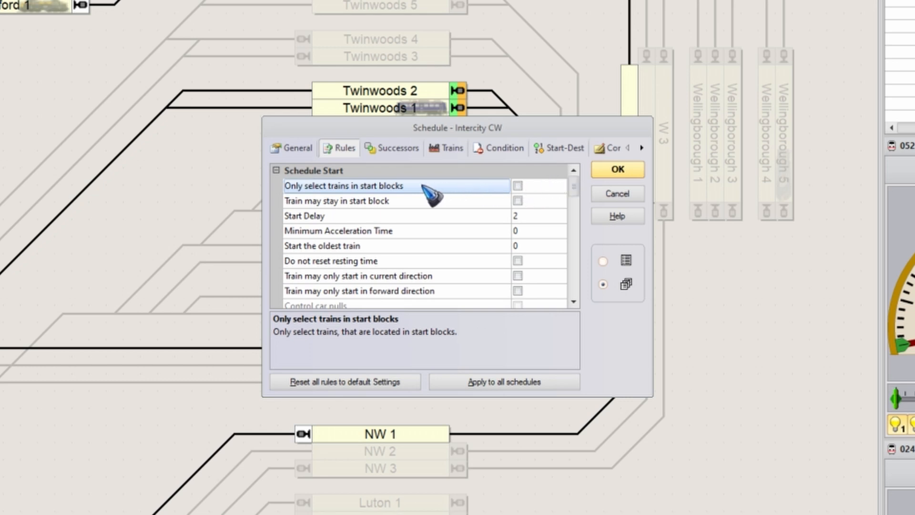
Turn on the Intercity CW schedule's rule "Train may stay in start block", leave edit mode, and dismiss the schedule restart prompt.
left_click(518, 201)
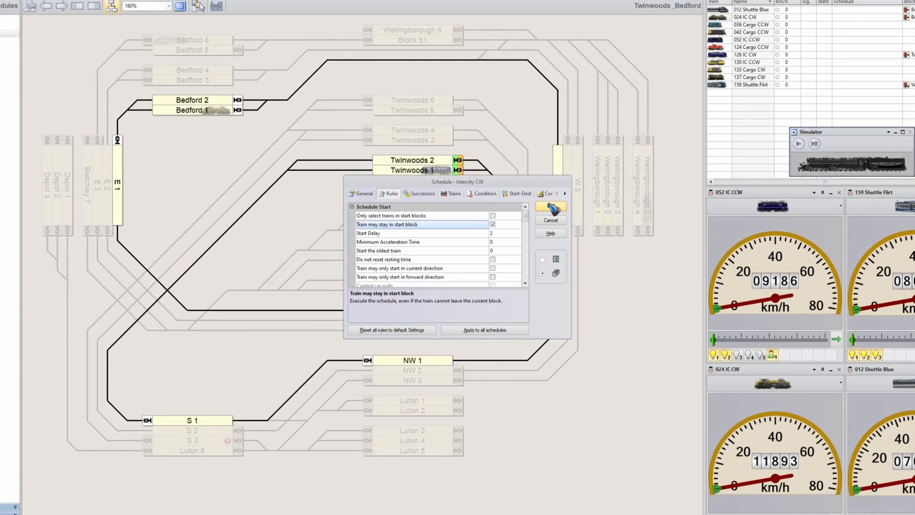
left_click(552, 208)
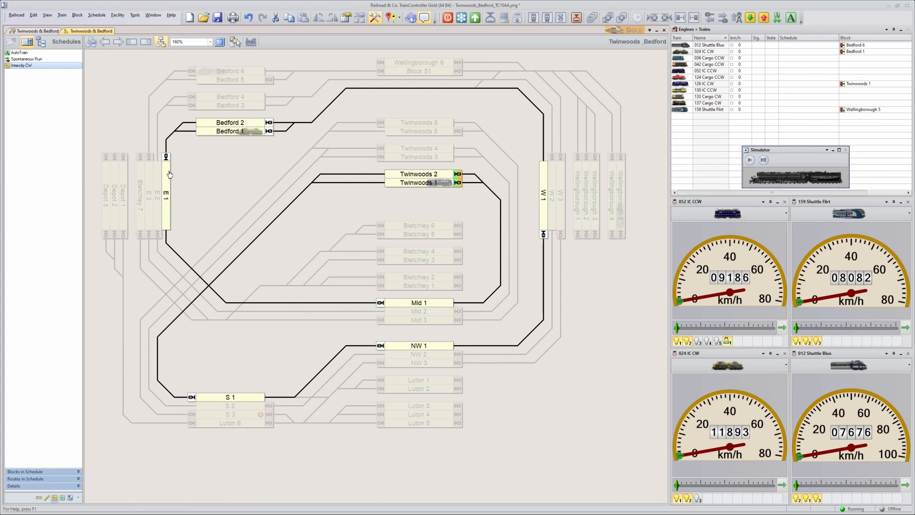
left_click(376, 18)
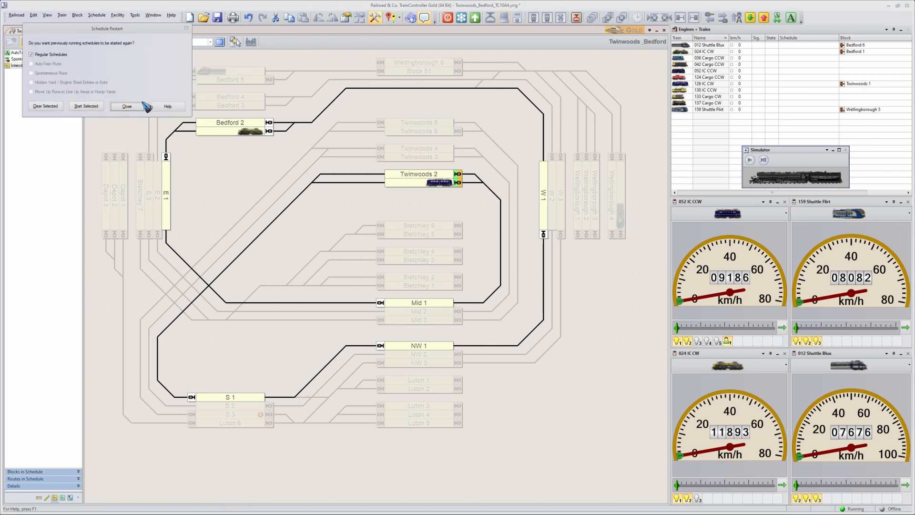
left_click(140, 109)
Start the Intercity CW schedule twice, for the trains in Twinwoods 1 and Bedford 1.
left_click(24, 66)
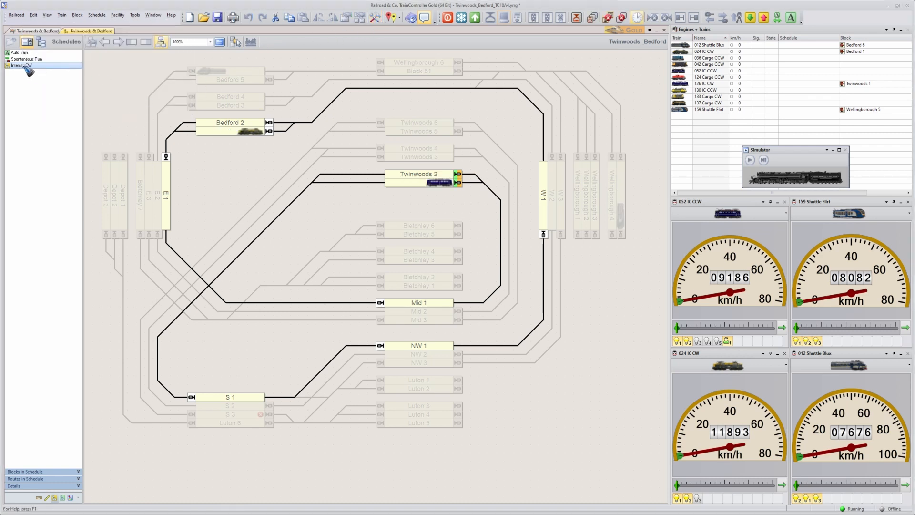
right_click(25, 66)
left_click(32, 68)
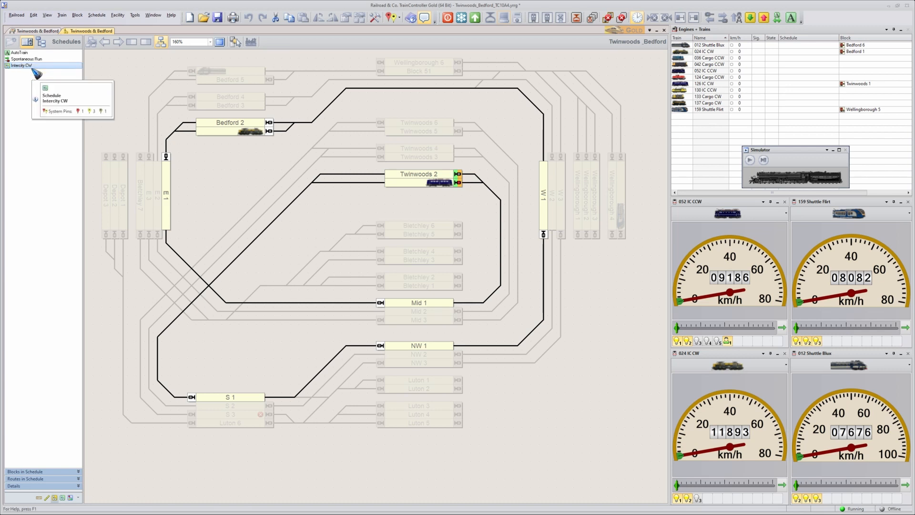
left_click_drag(36, 73, 782, 84)
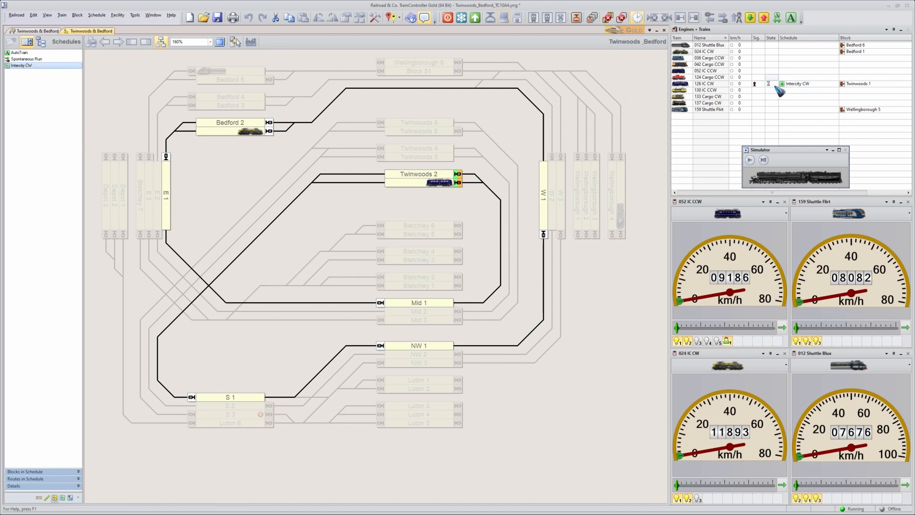
right_click(28, 66)
left_click(35, 69)
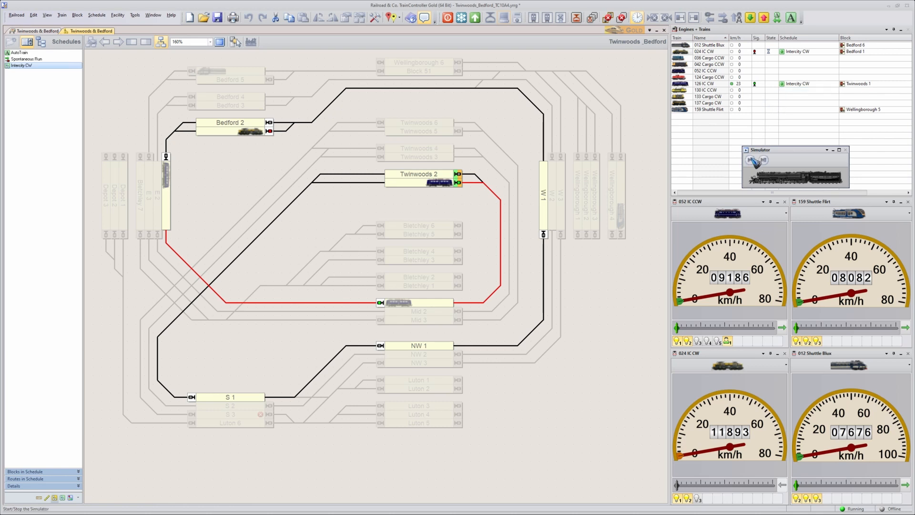
Start the simulator and follow the running Intercity CW trains on the main Twinwoods & Bedford switchboard.
left_click(751, 160)
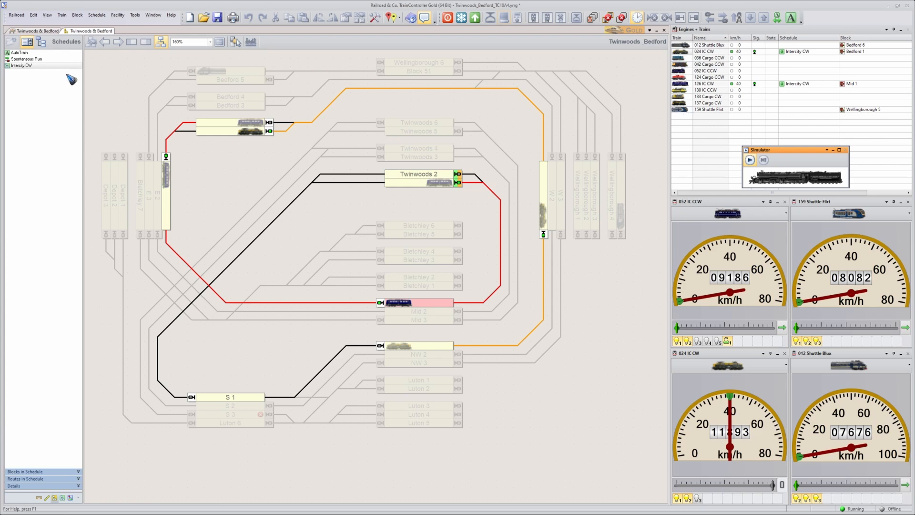
left_click(32, 33)
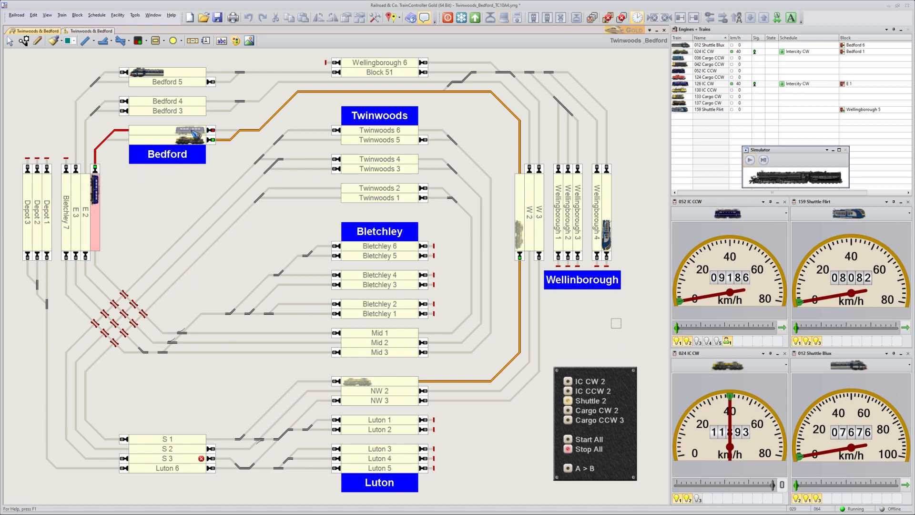
left_click_drag(199, 136, 230, 132)
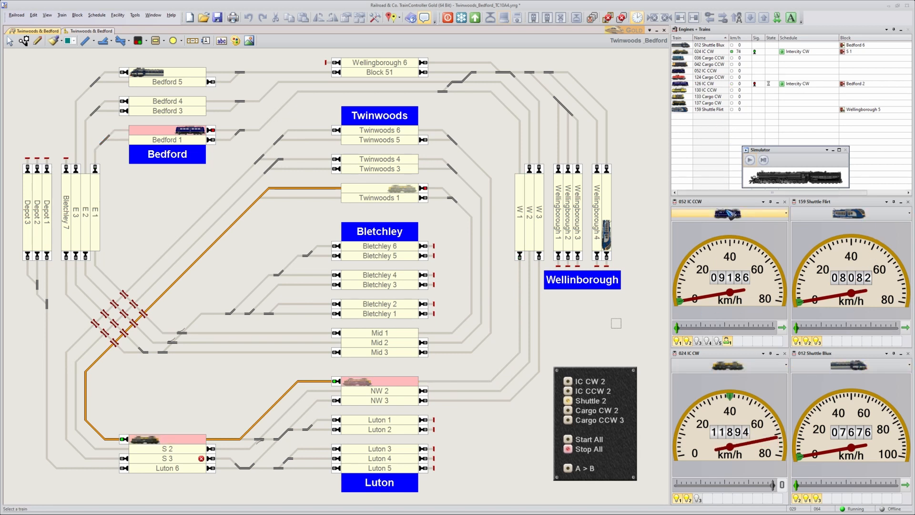
Assign train 126 IC CW to the train window of 052 IC CCW, beside the 159 Shuttle Flirt window.
left_click(749, 215)
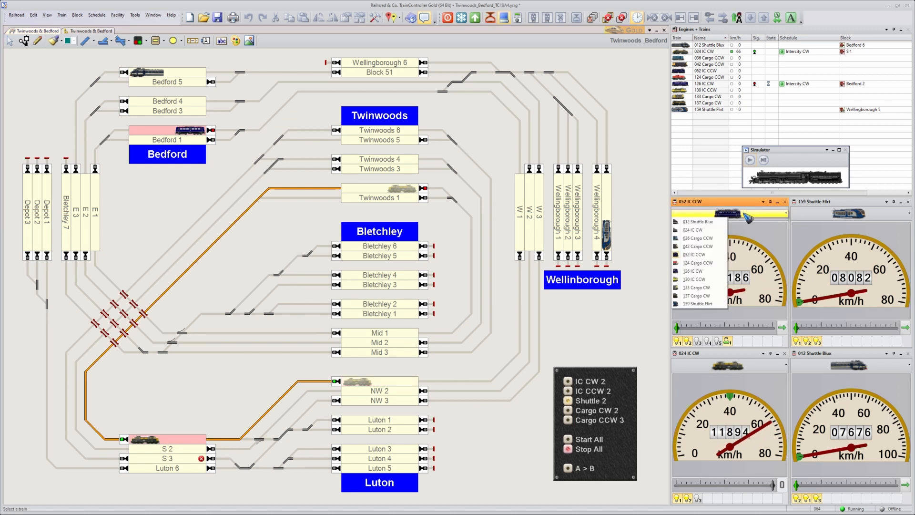
left_click(703, 230)
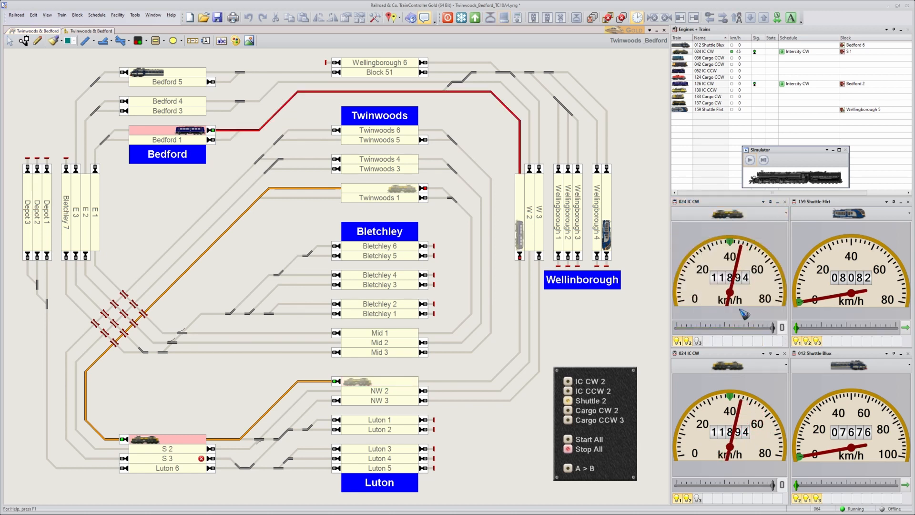
left_click(726, 218)
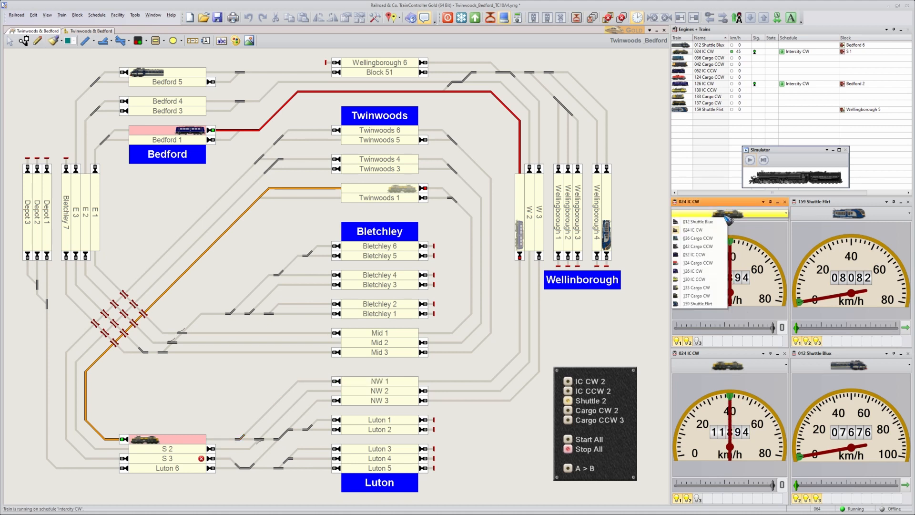
left_click(703, 271)
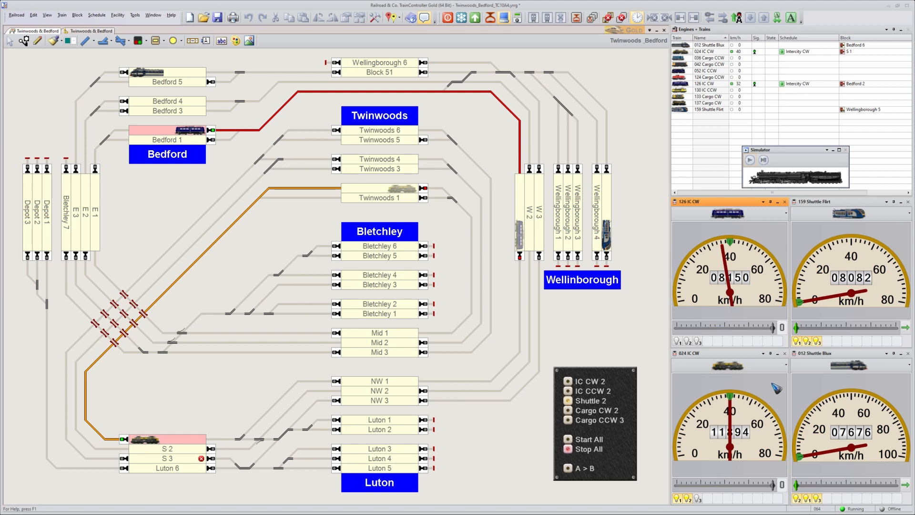
mouse_move(776, 389)
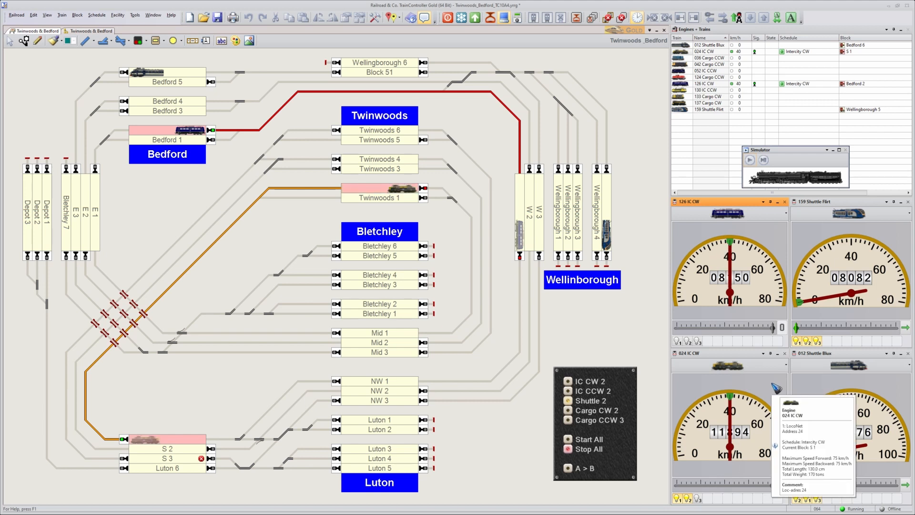